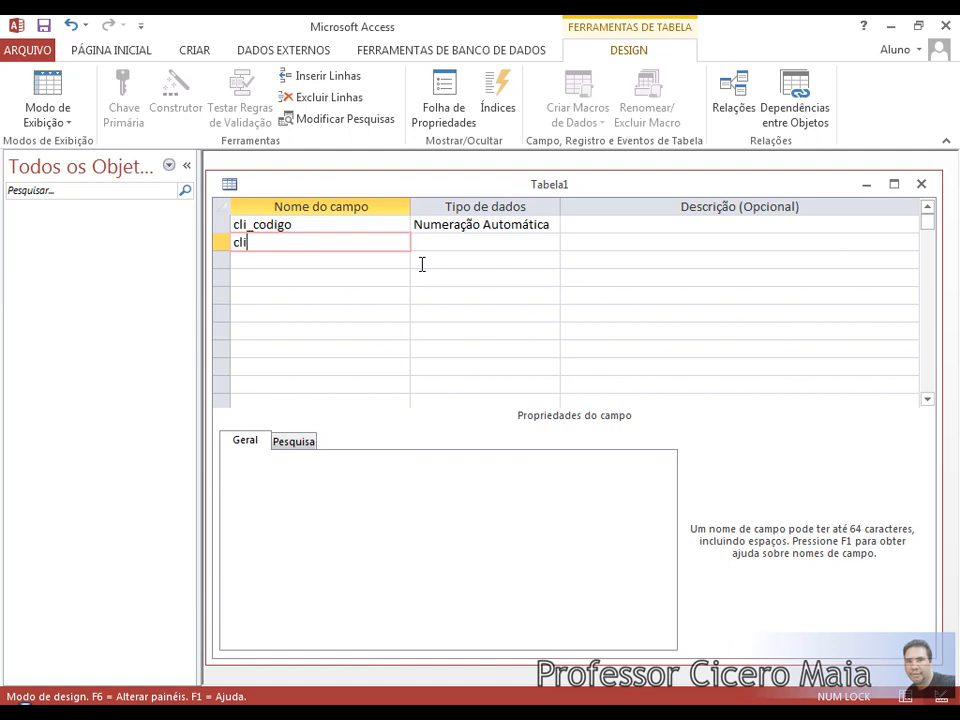
Add a second field named cliNomeCliente with the default Texto Curto data type.
type("NomeCliente")
key("Down")
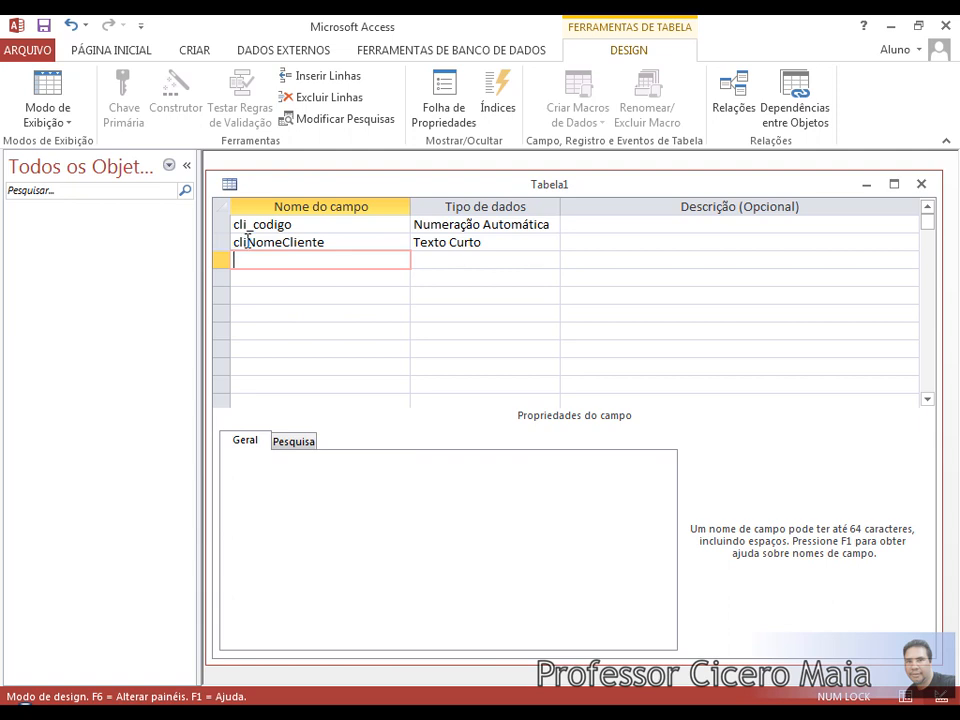
Give cliNomeCliente the description 'Digite o nome completo do cliente'.
left_click(490, 245)
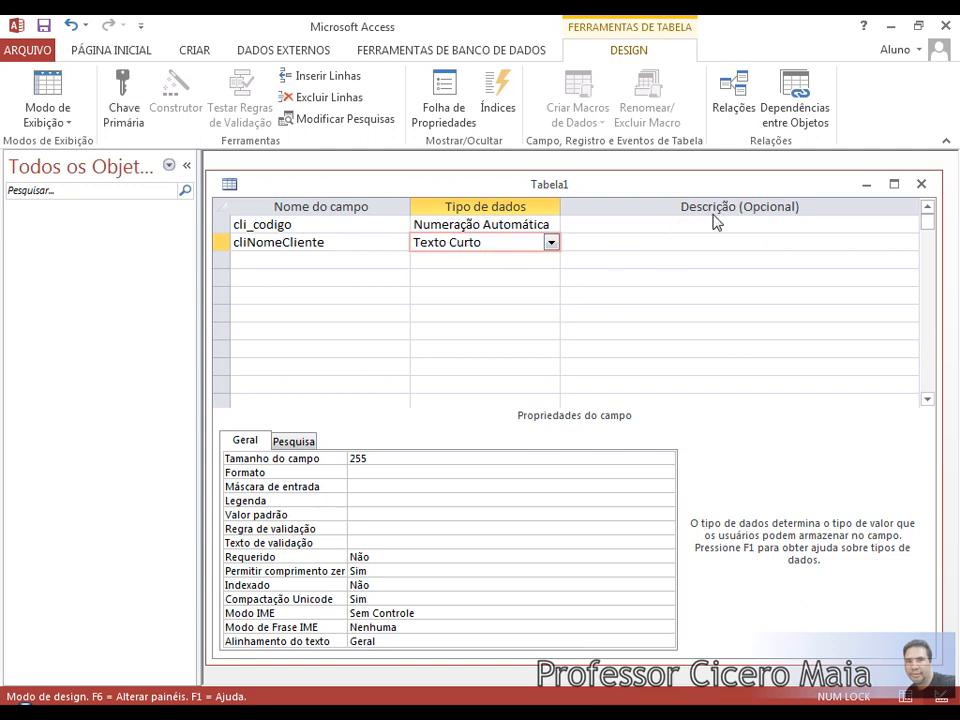
left_click(592, 247)
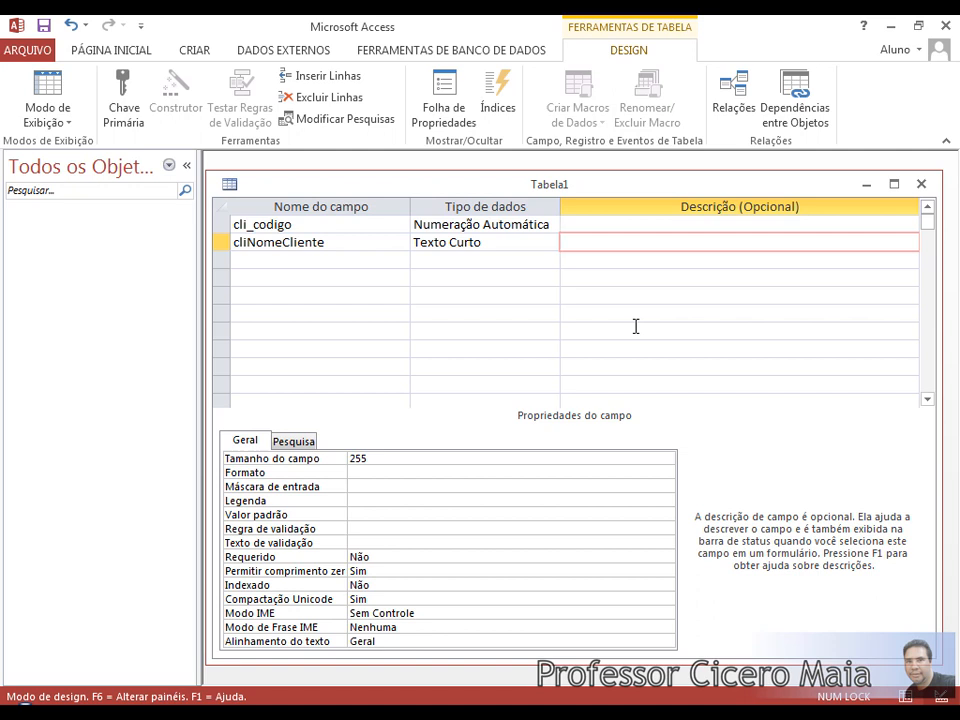
type("Digite o nome compl")
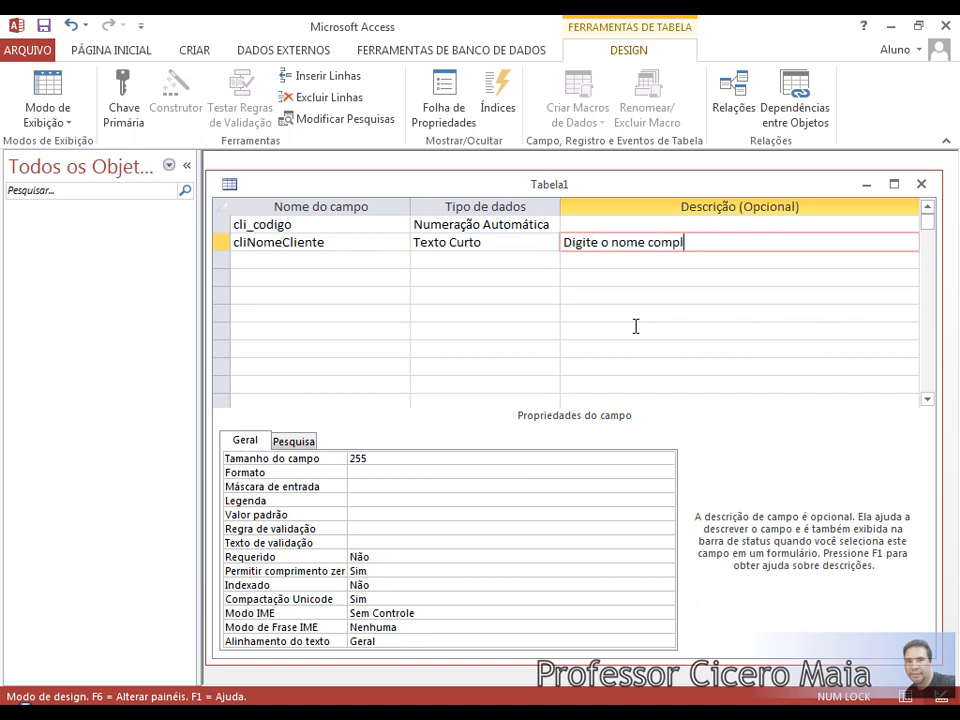
type("eto do cliente")
key("Down")
key("Up")
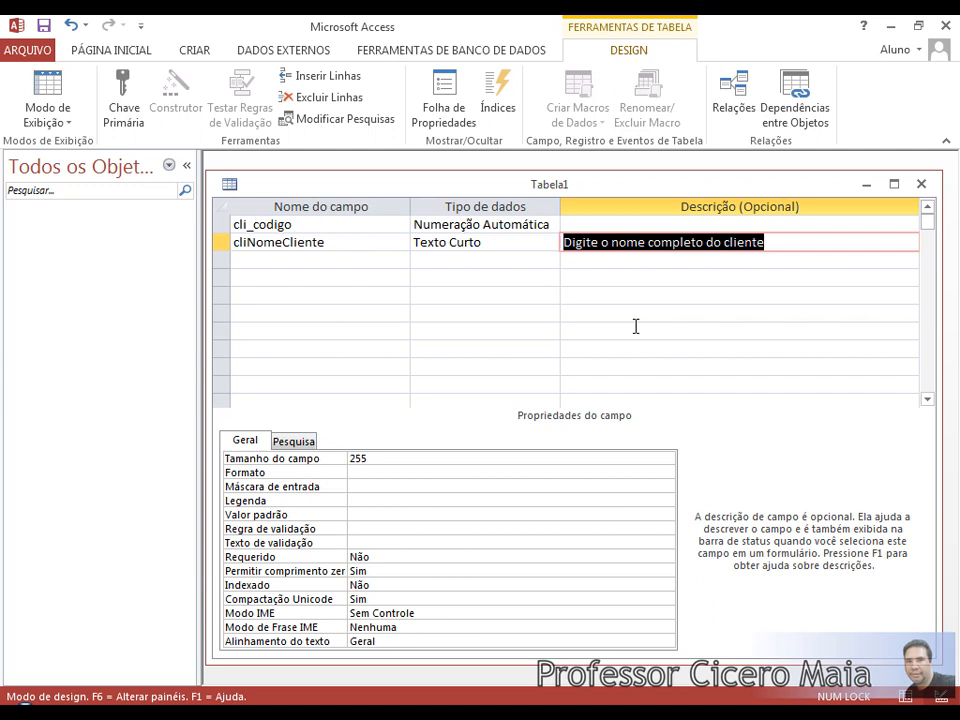
key("shift+Tab")
key("shift+Tab")
key("Up")
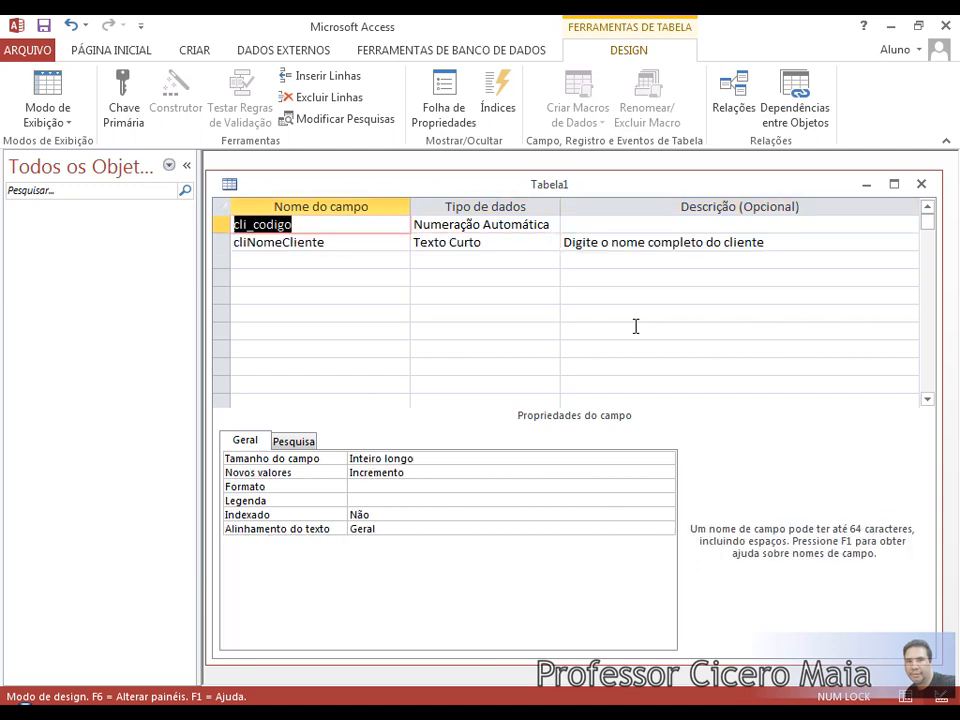
key("Down")
key("Tab")
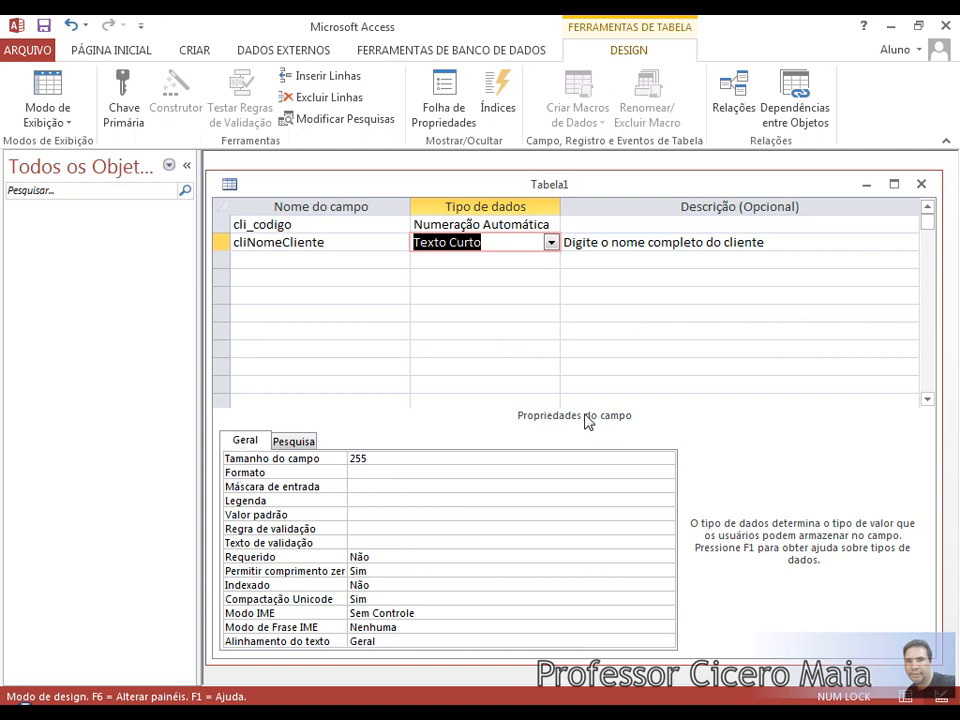
left_click(410, 460)
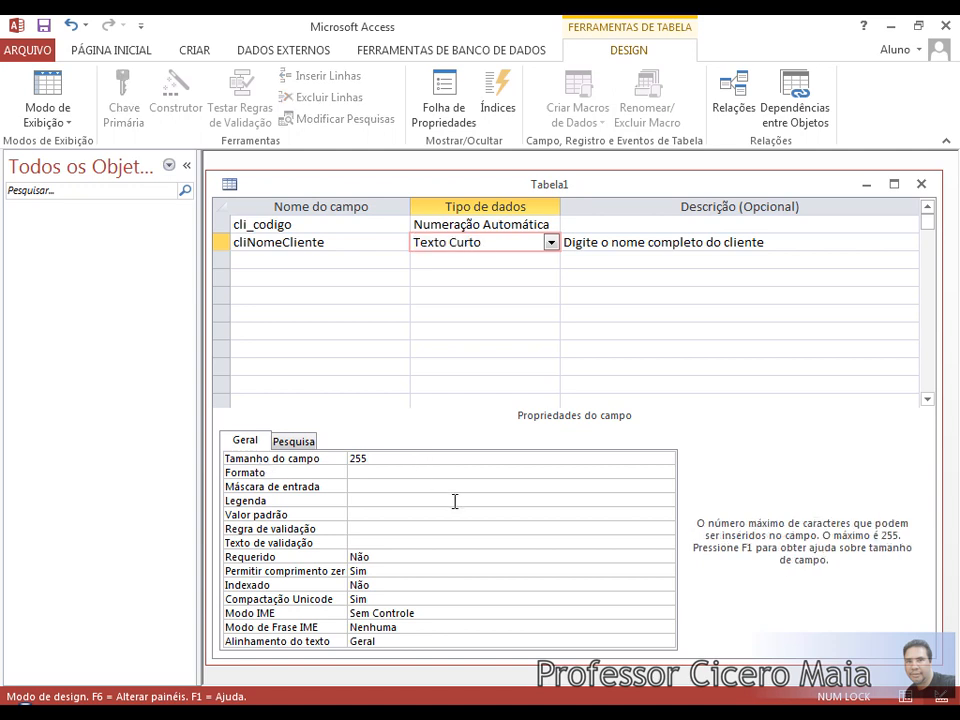
key("Down")
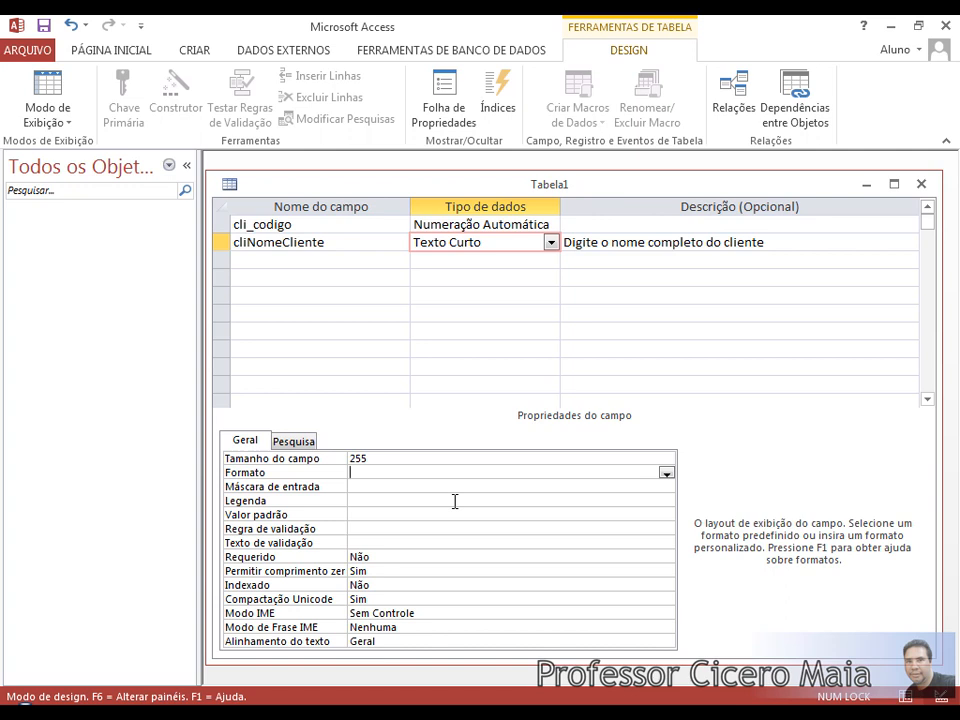
key("Down")
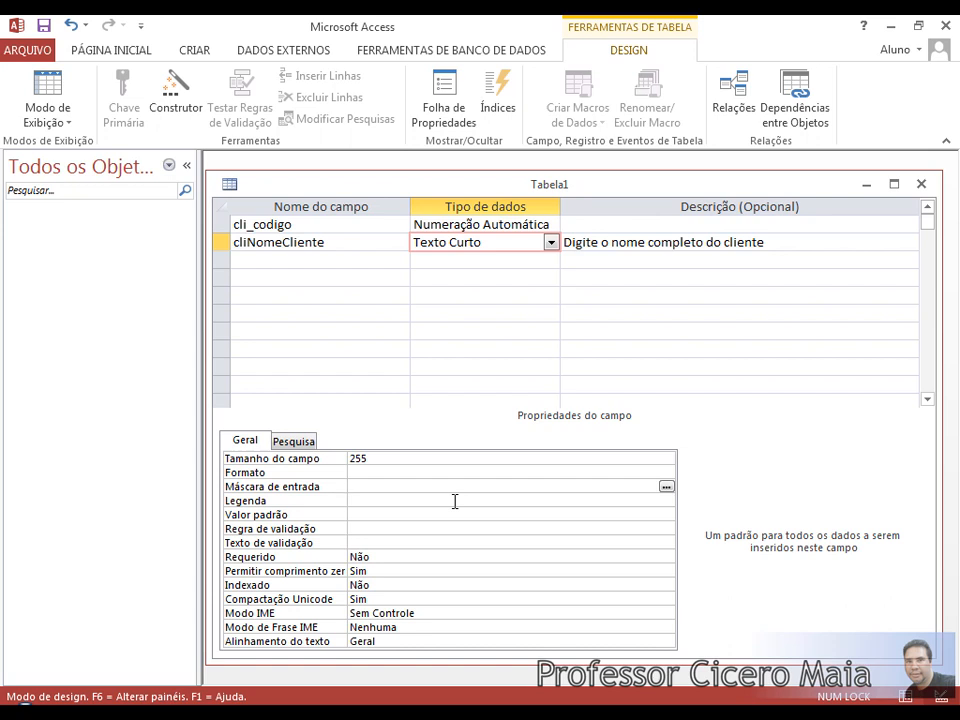
left_click(454, 501)
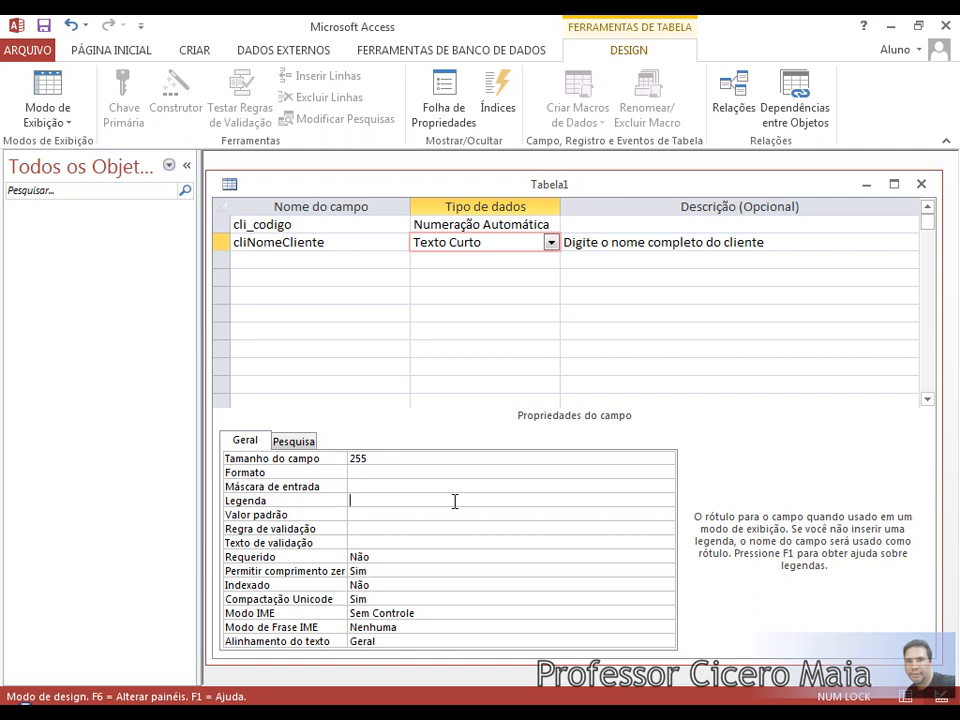
key("Down")
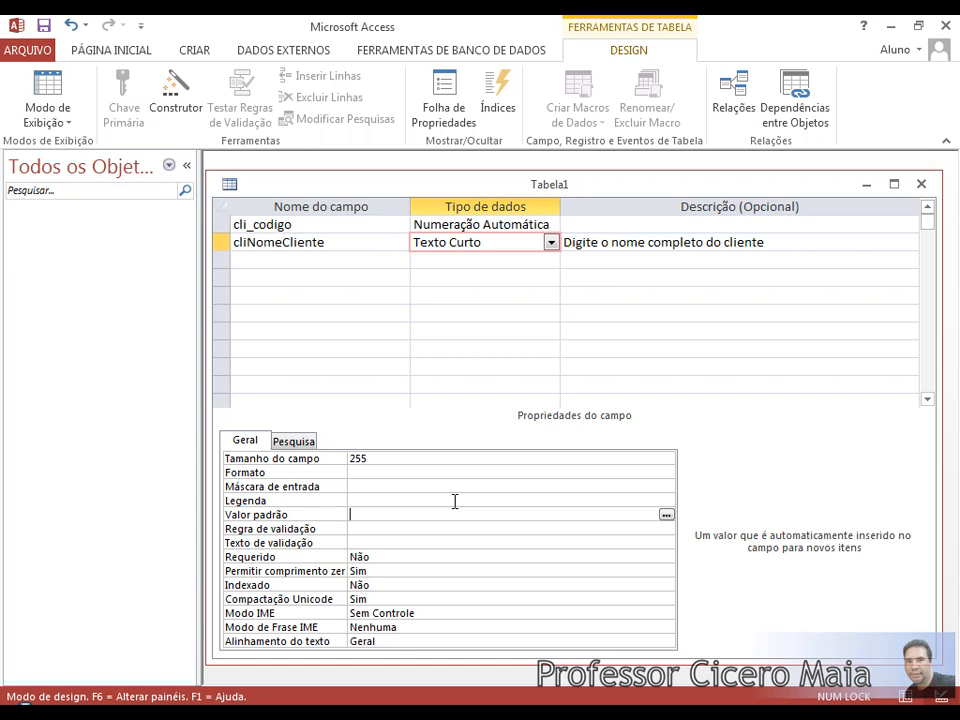
key("Down")
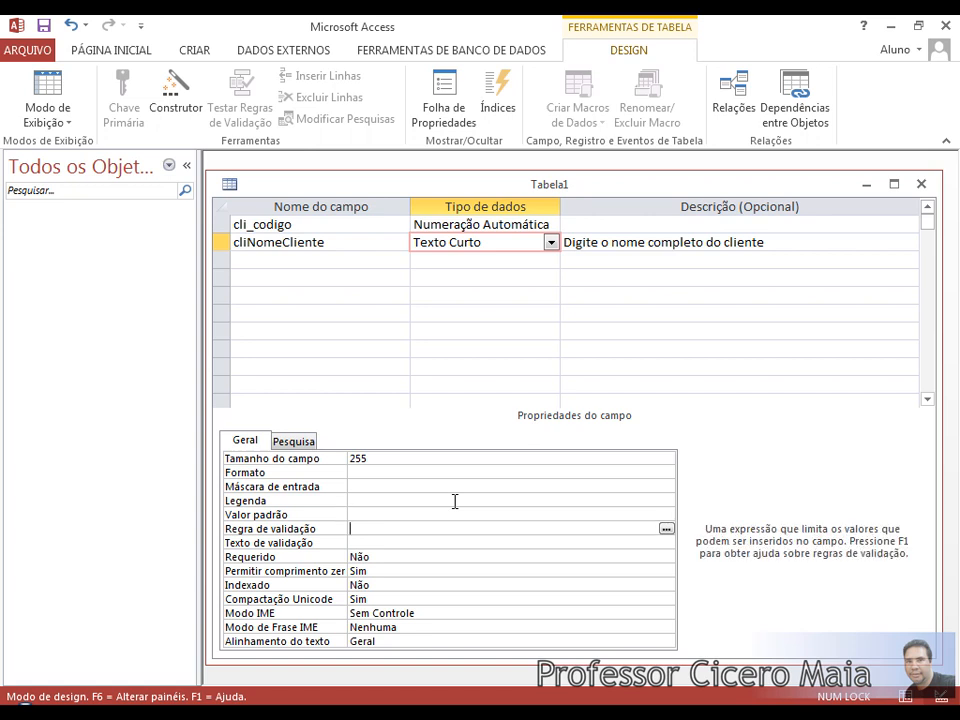
key("Down")
key("Up")
key("Down")
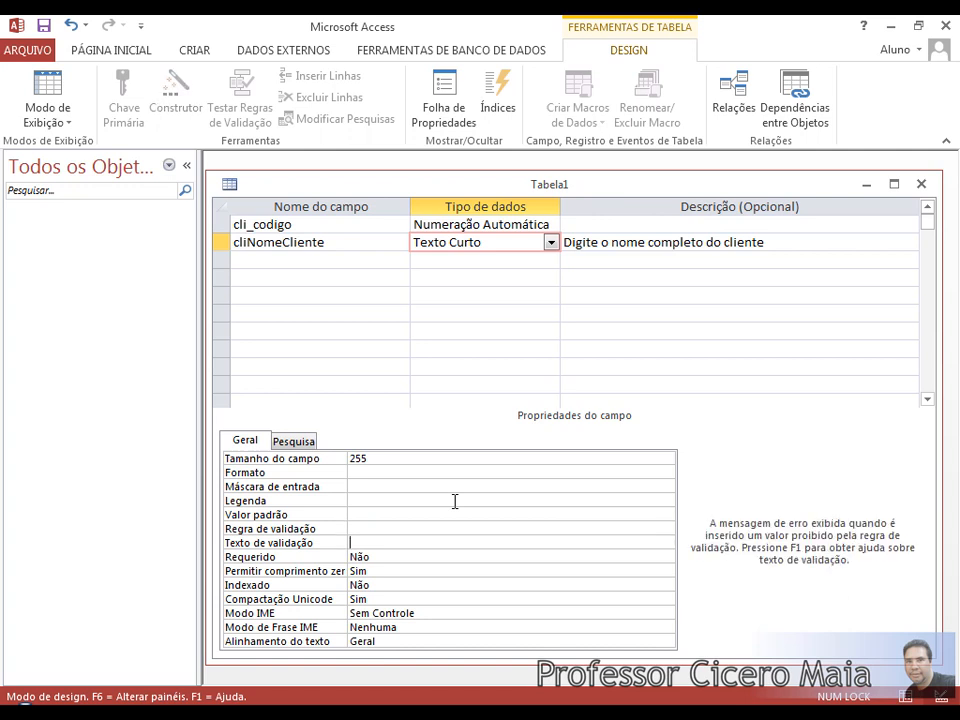
key("Up")
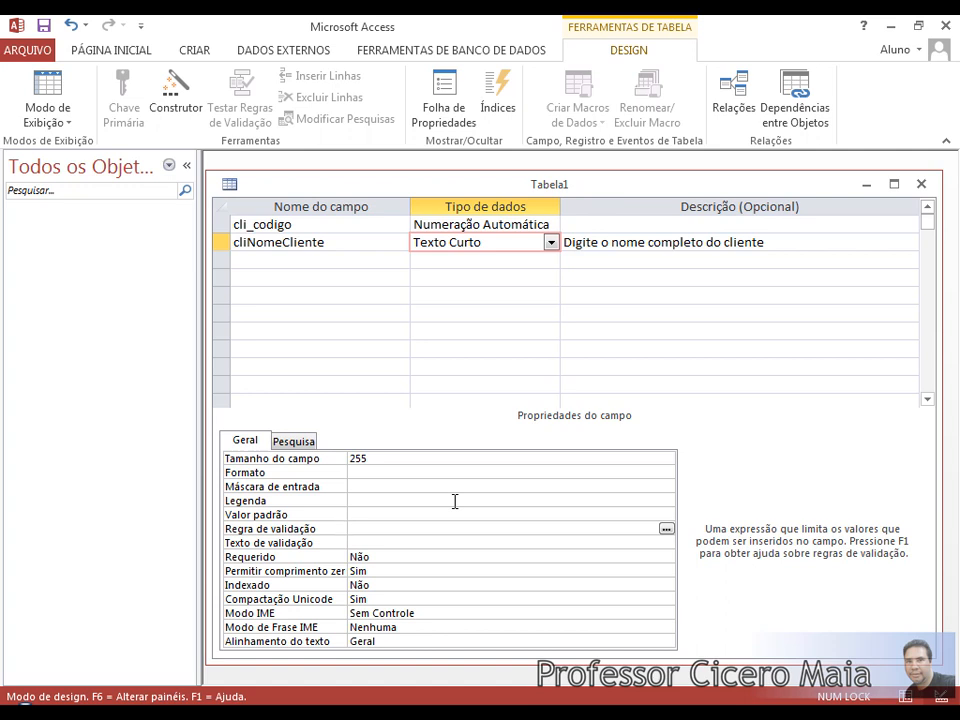
key("Down")
key("Down")
key("Down")
key("Up")
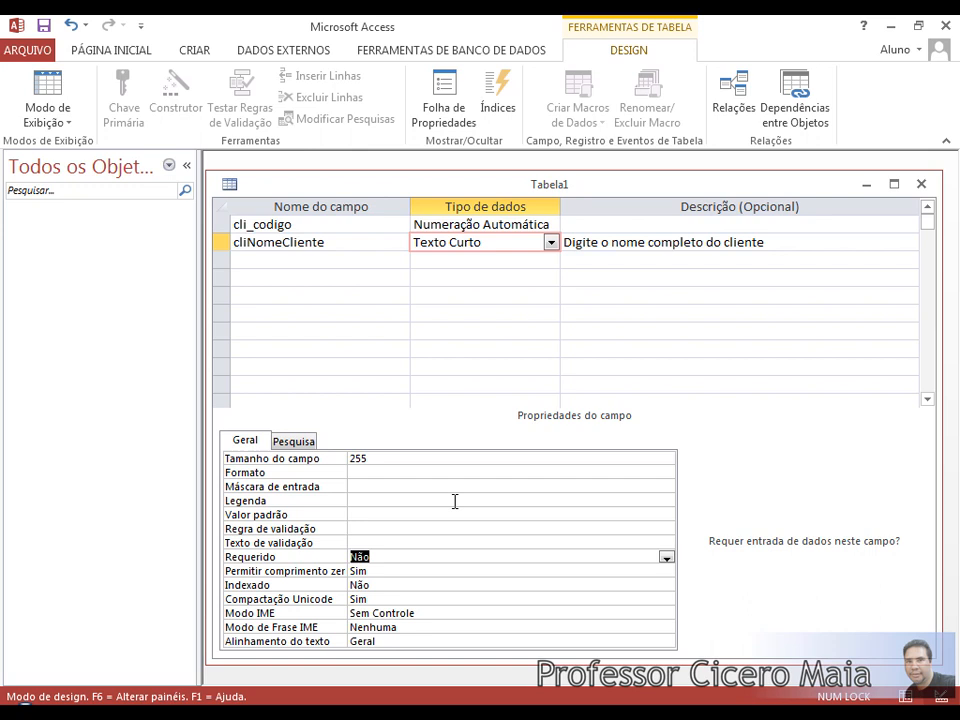
key("Down")
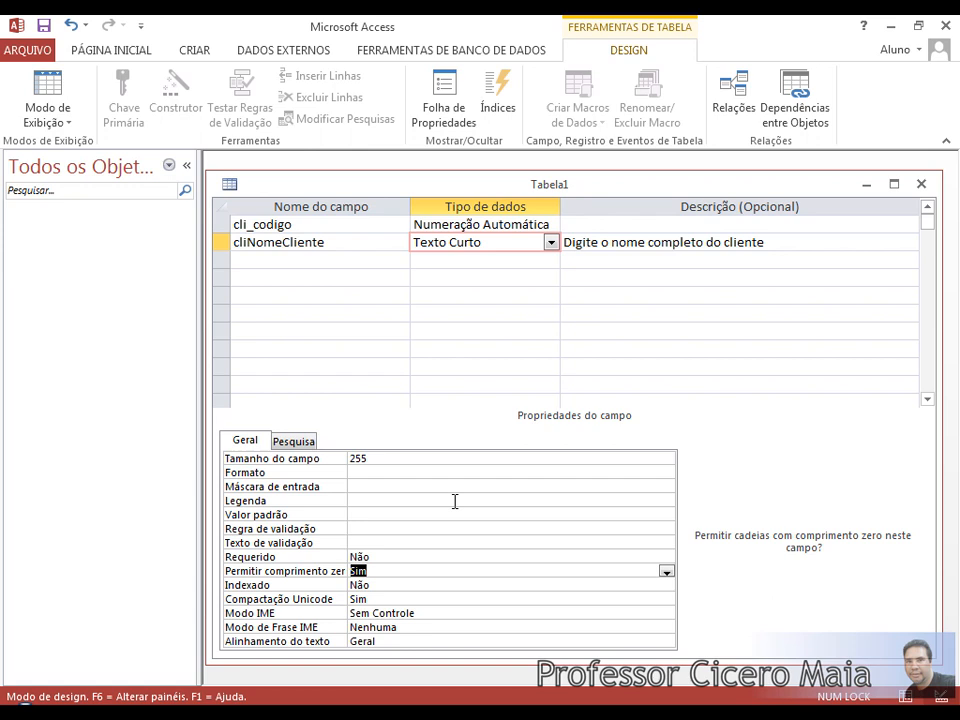
key("Down")
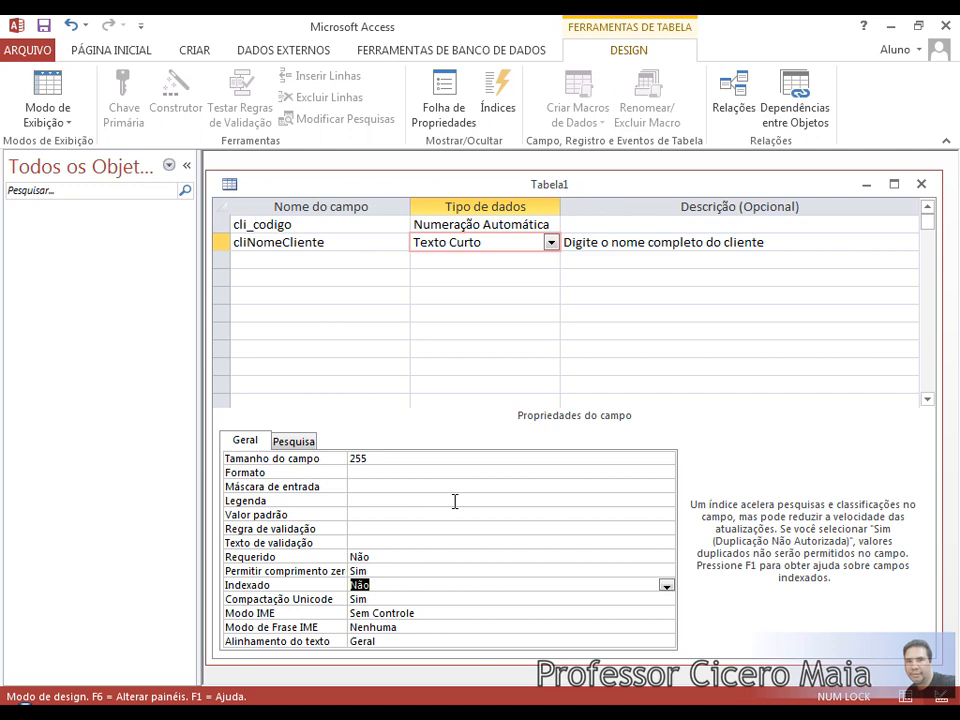
key("Down")
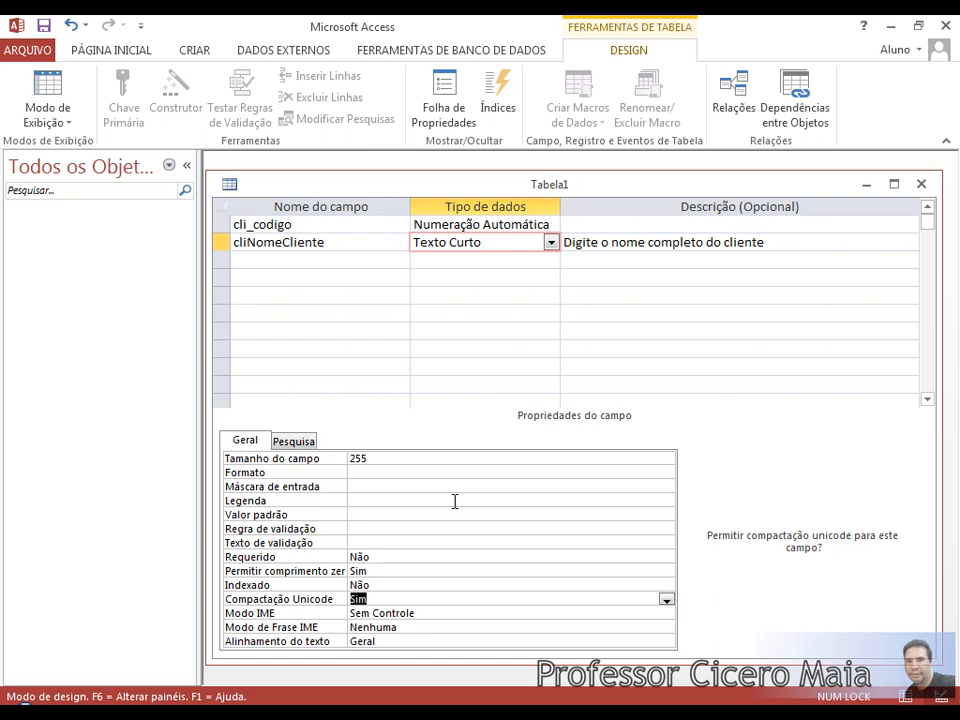
key("Down")
key("Down")
key("Down")
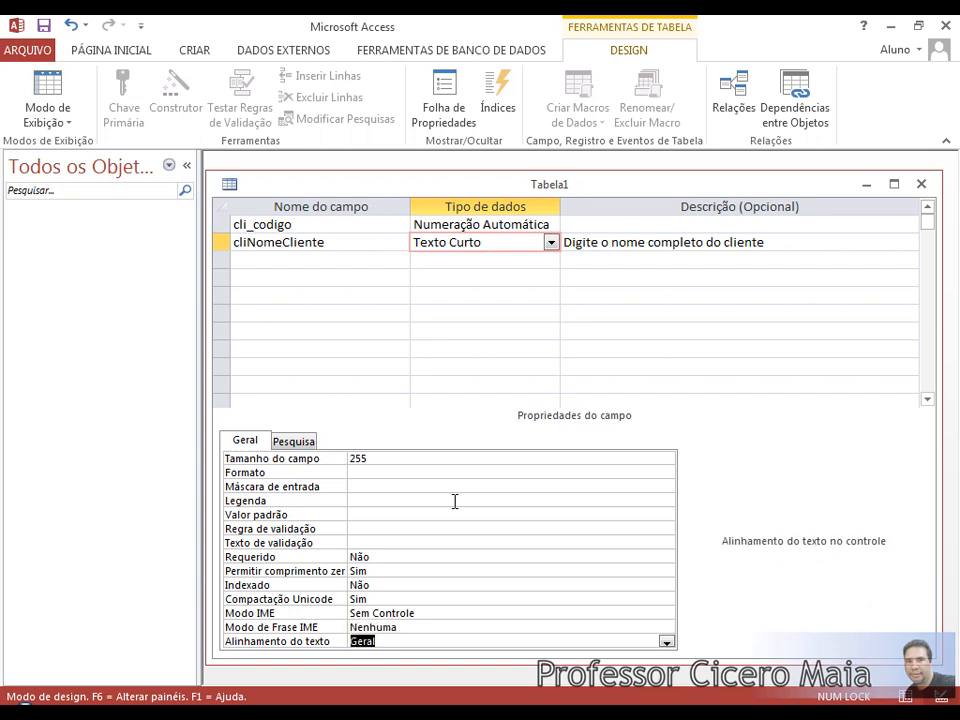
key("Up")
key("Up")
key("Down")
key("Up")
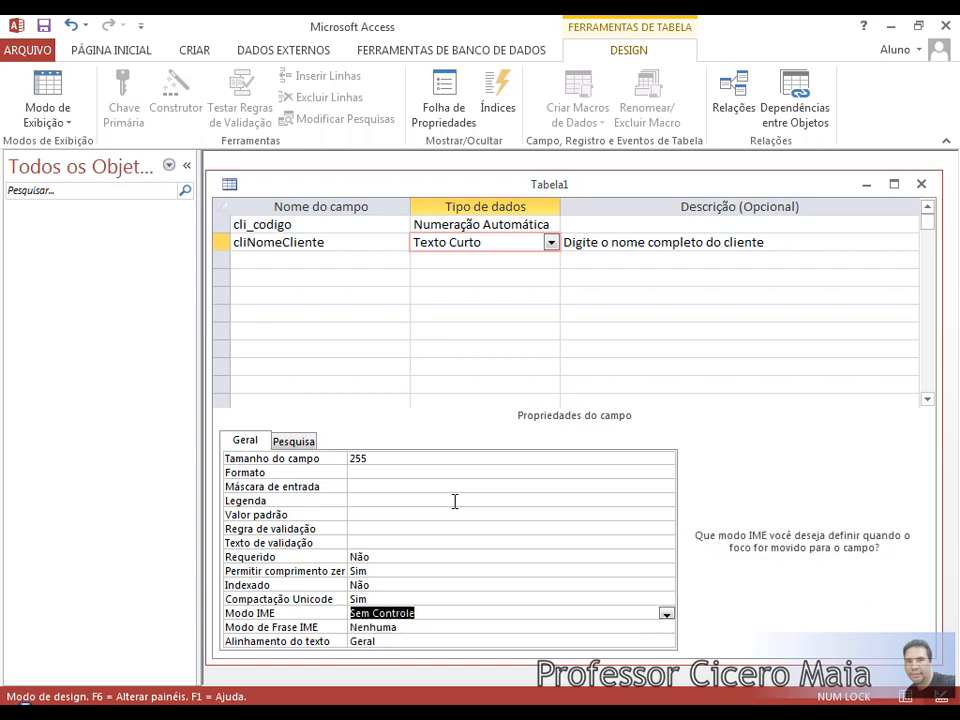
key("Down")
key("Up")
key("Down")
key("Down")
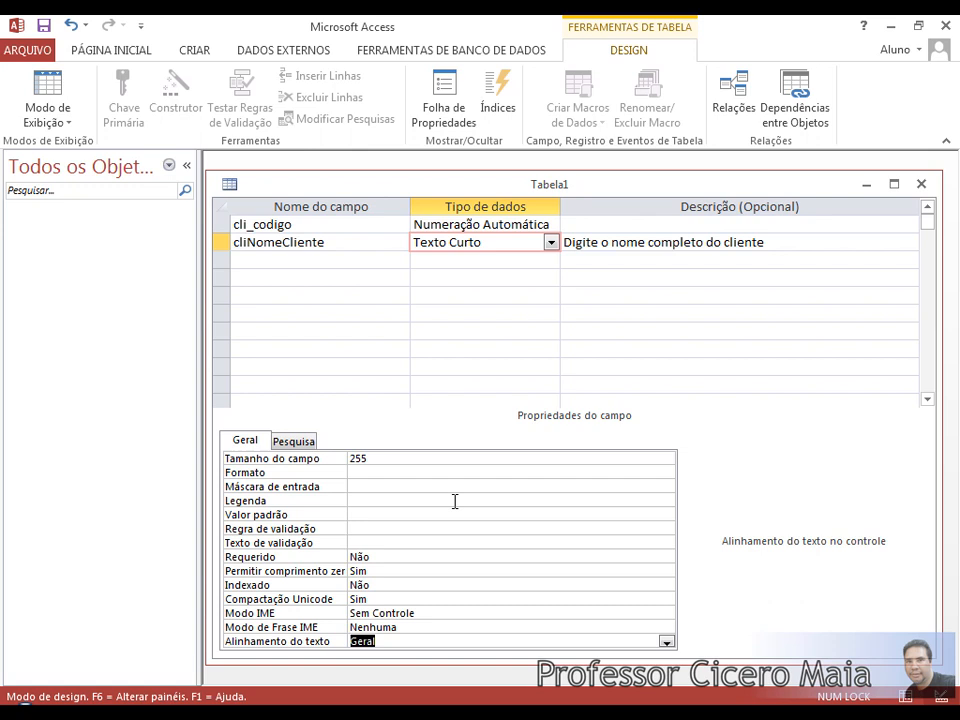
key("Up")
key("Up")
key("Up")
key("Up")
key("Up")
key("Up")
key("Up")
key("Up")
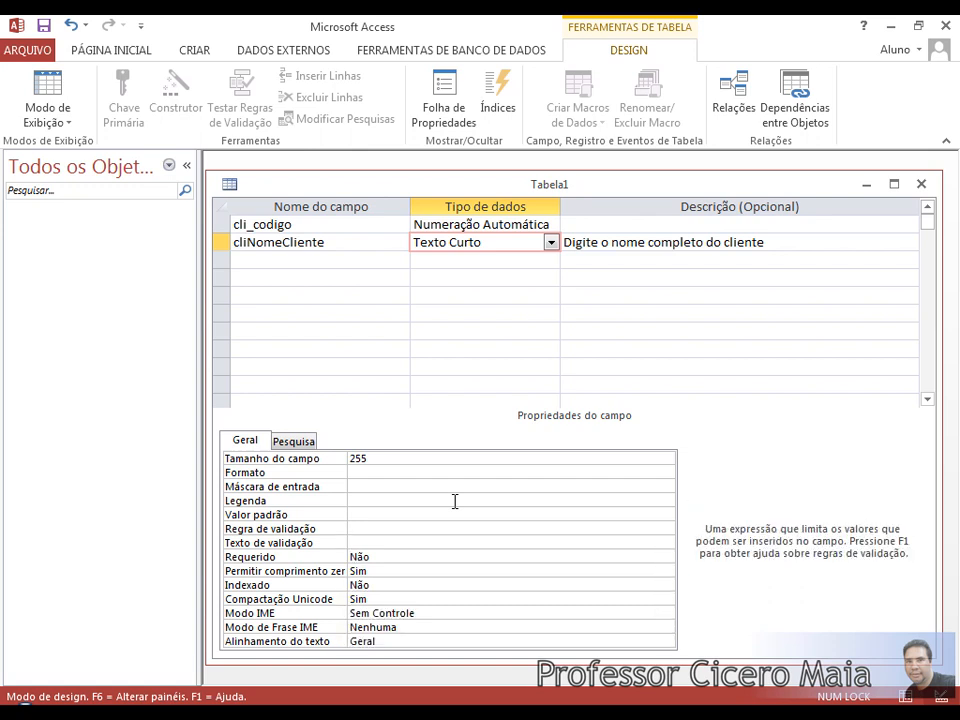
key("Up")
key("Up")
key("Up")
key("Up")
key("Down")
key("Down")
key("Down")
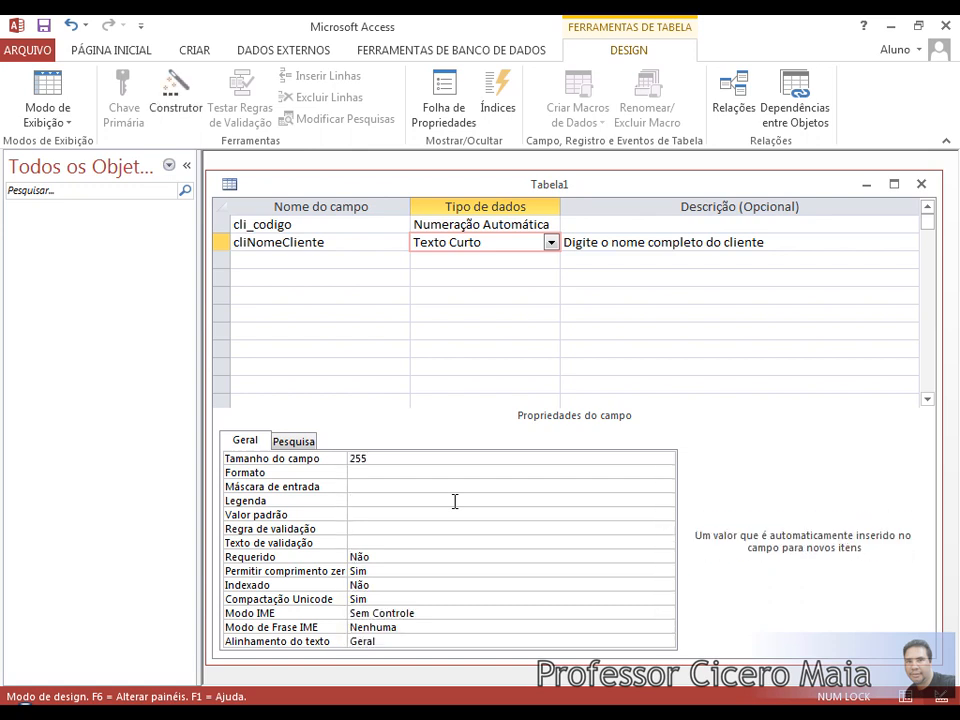
key("Down")
key("Down")
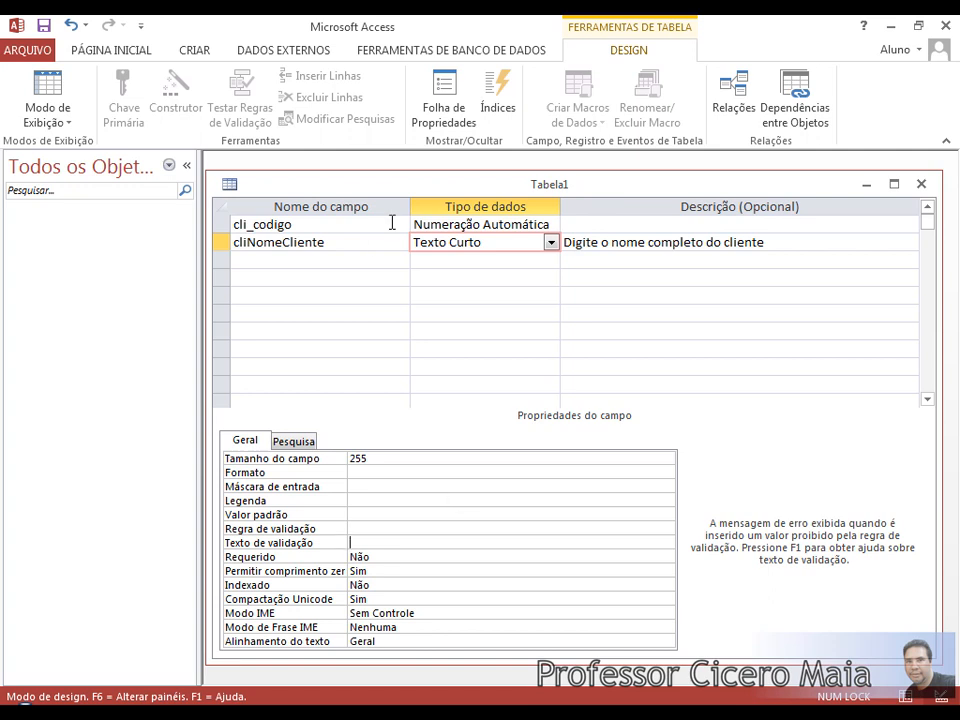
Add the fields cli_cep and cli_fone below cliNomeCliente, both Texto Curto.
left_click(366, 258)
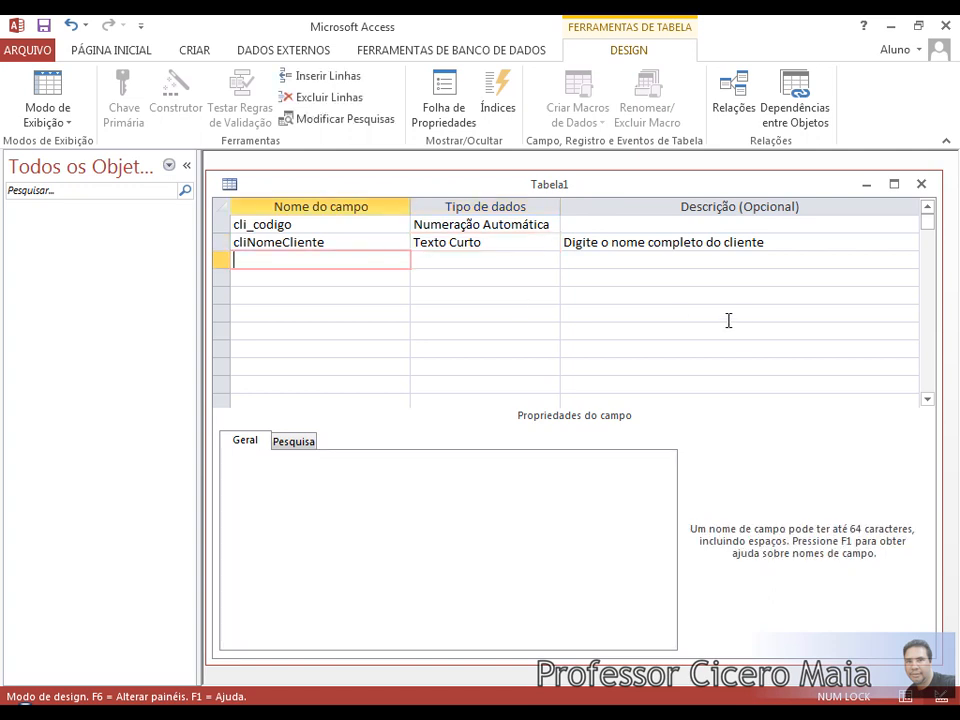
type("cli_")
type("cep")
key("Down")
type("cli_f")
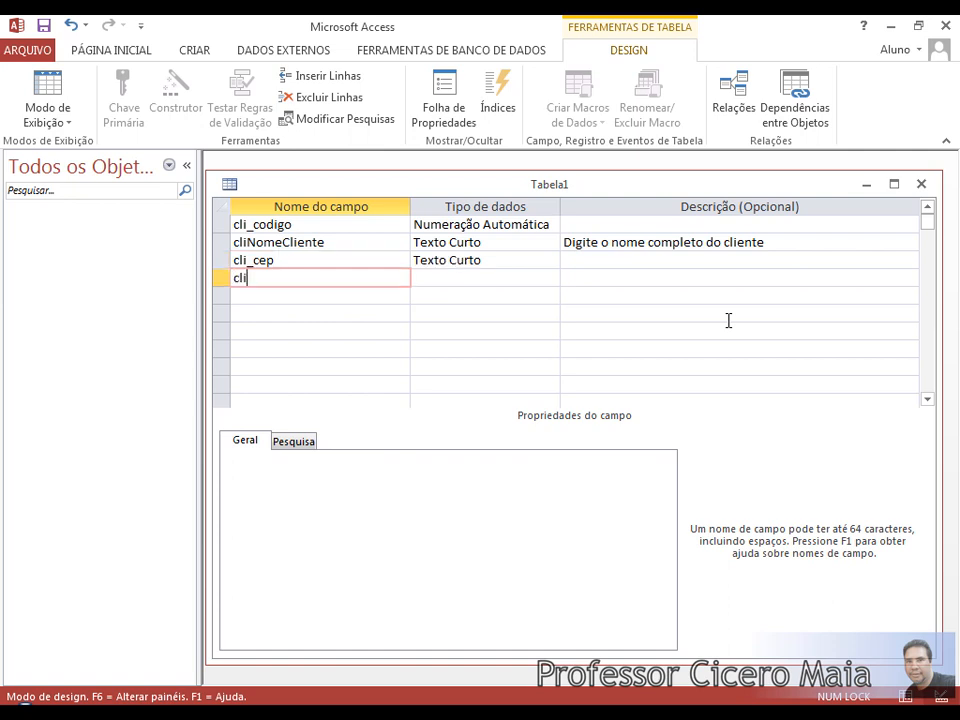
type("one")
key("Down")
Check the field size of cli_cep and cli_fone, which stays at 255.
key("Up")
key("Up")
key("Right")
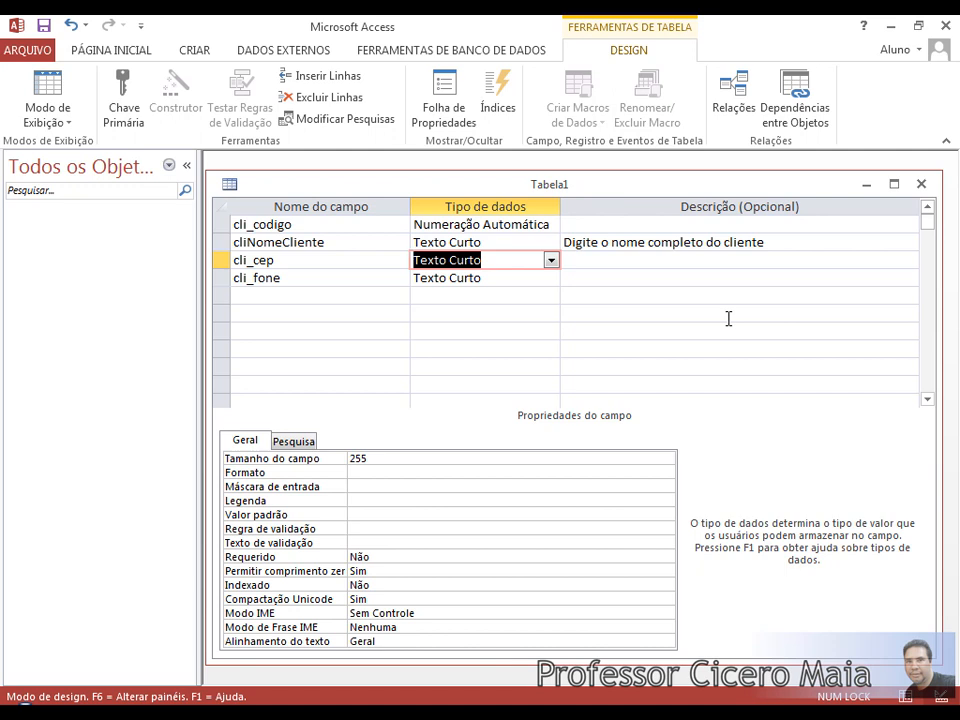
left_click(408, 460)
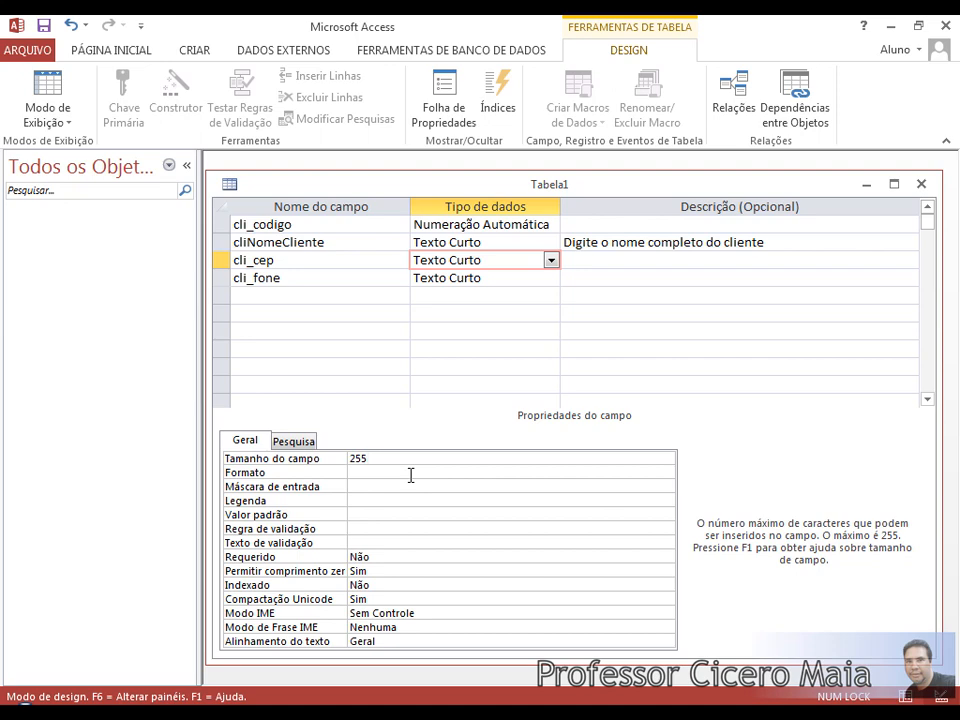
left_click(372, 277)
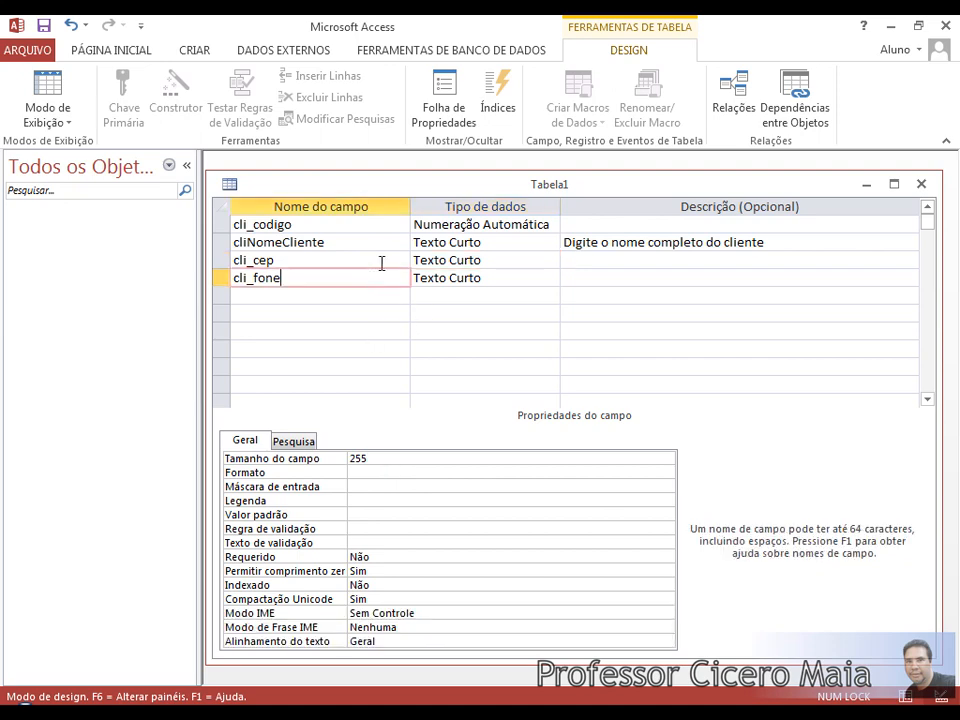
left_click_drag(369, 190, 373, 184)
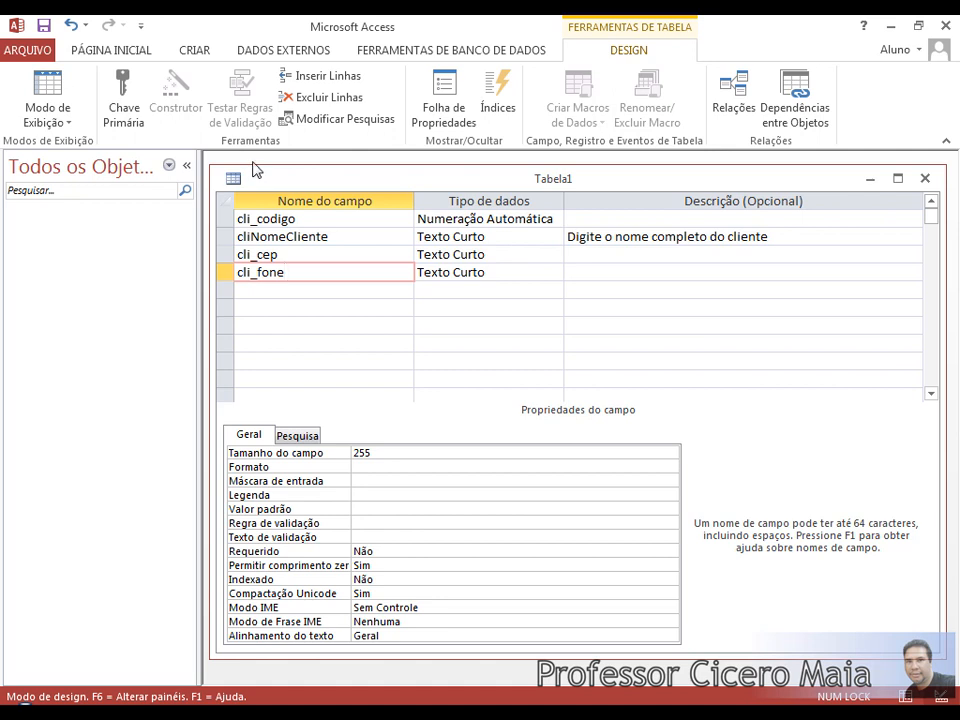
Save the table as tb_cliente without a primary key and show it in datasheet view.
left_click(45, 89)
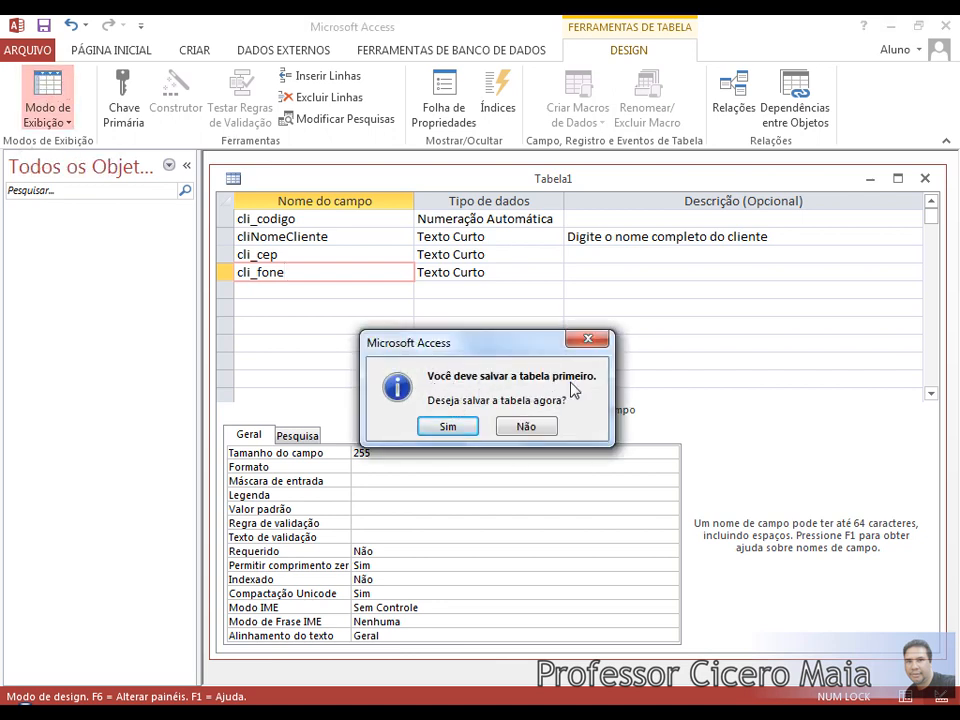
left_click(452, 430)
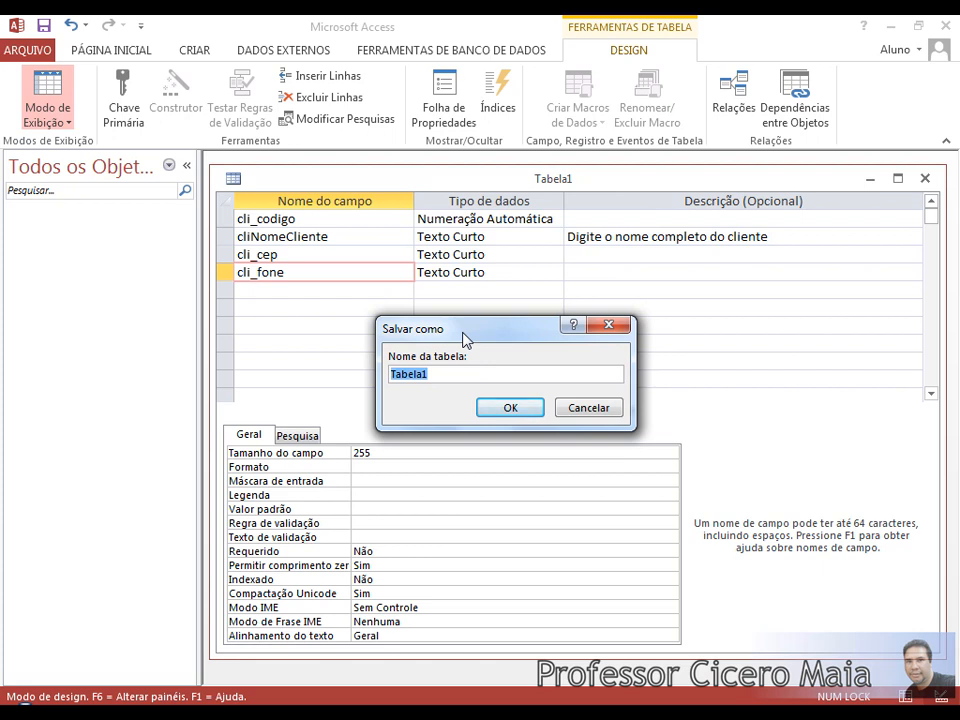
type("tb_cliente")
left_click(509, 407)
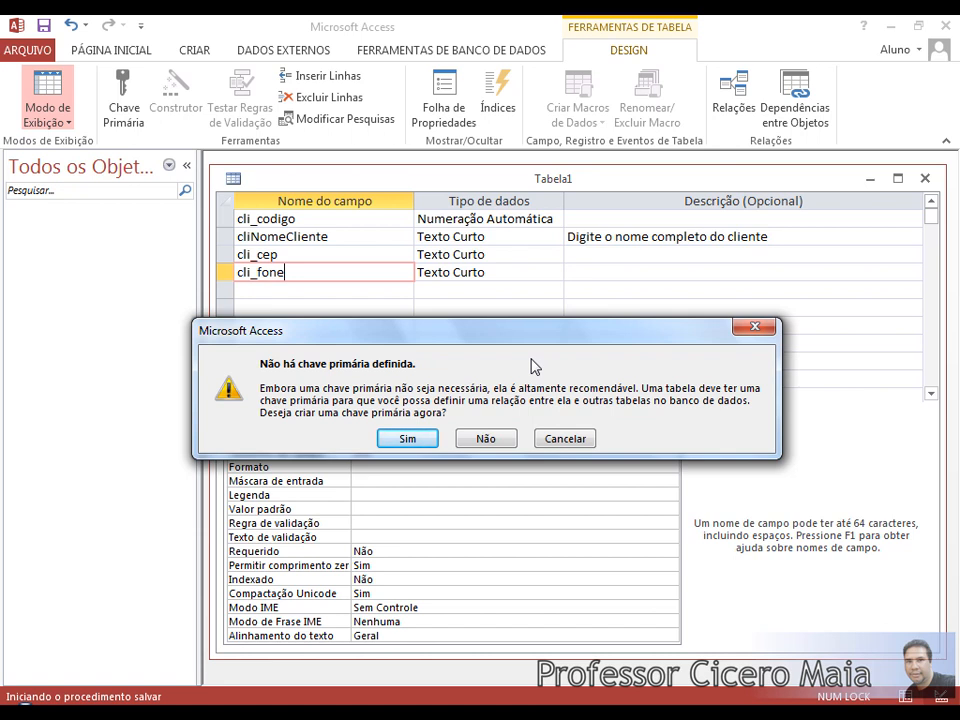
left_click(487, 439)
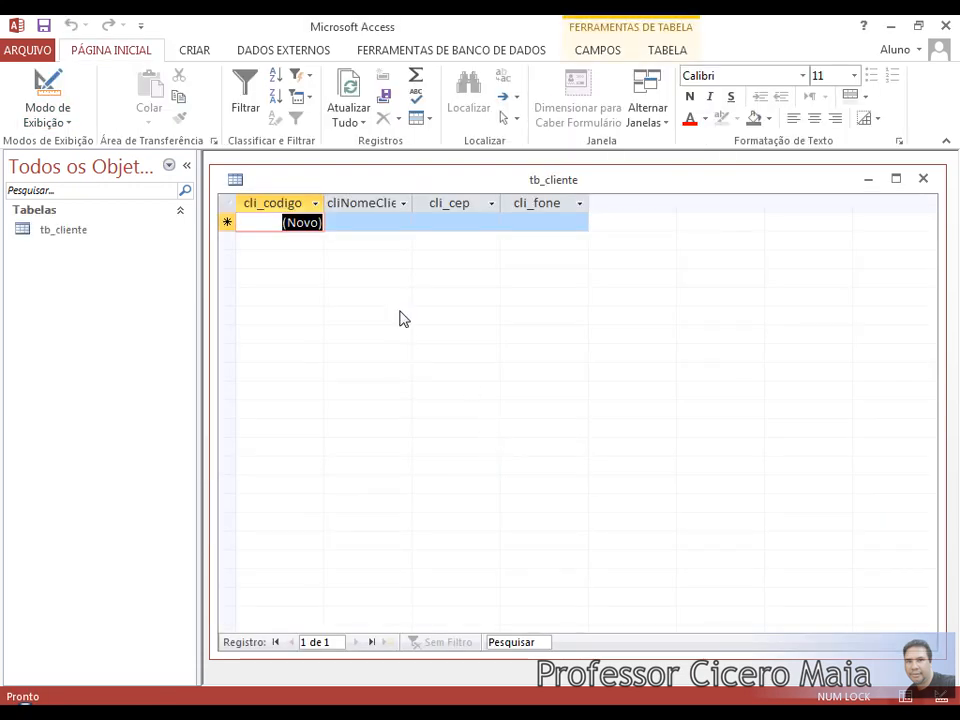
left_click_drag(412, 203, 457, 206)
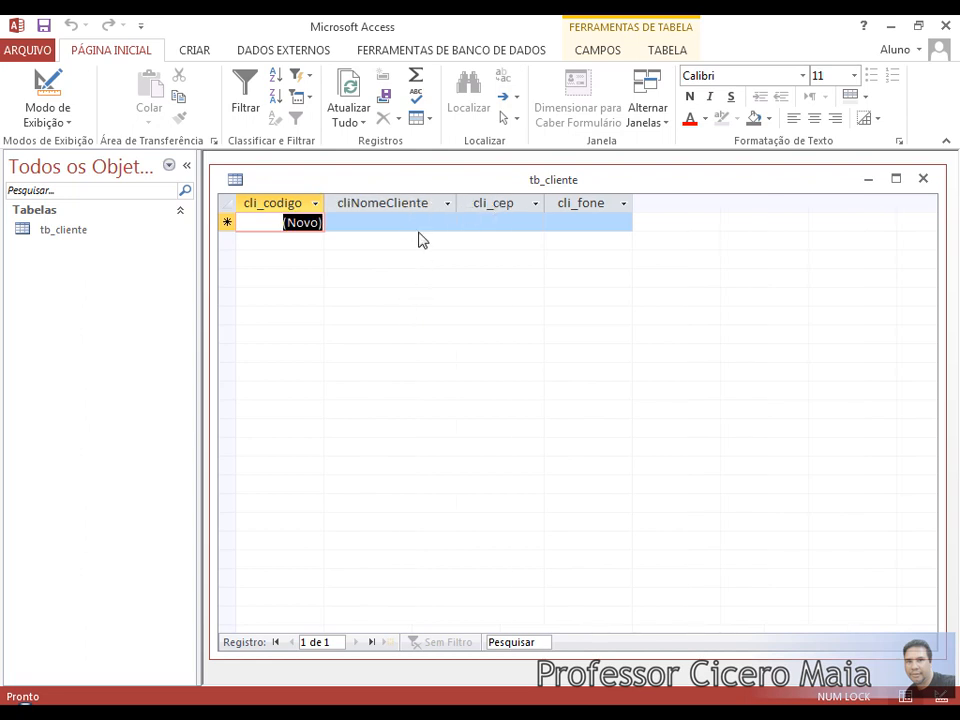
left_click_drag(545, 202, 577, 203)
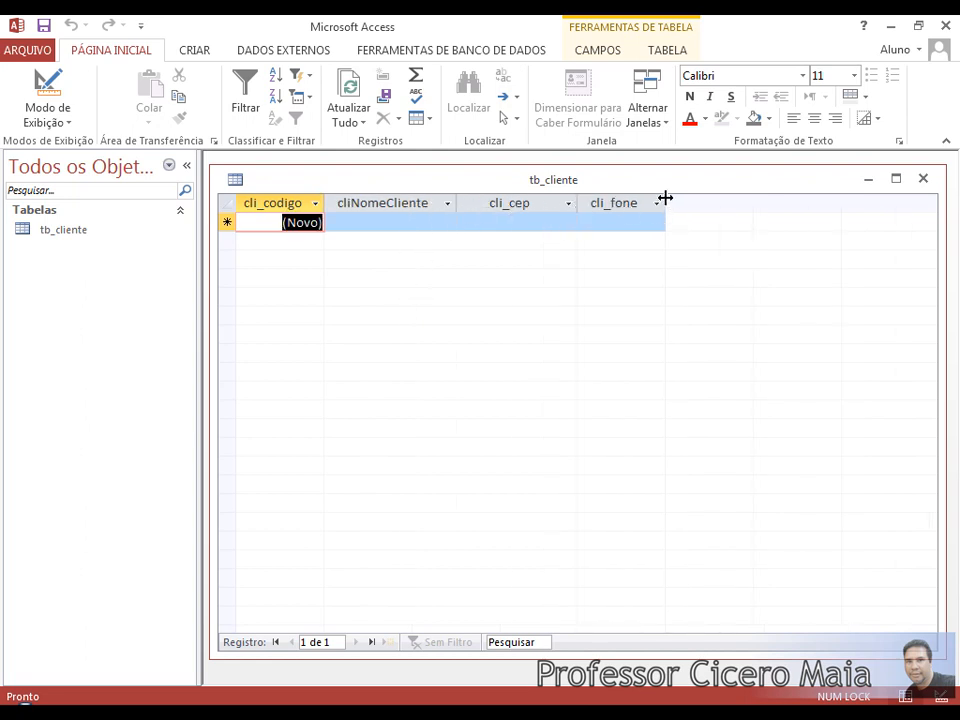
left_click_drag(665, 198, 690, 199)
key("Tab")
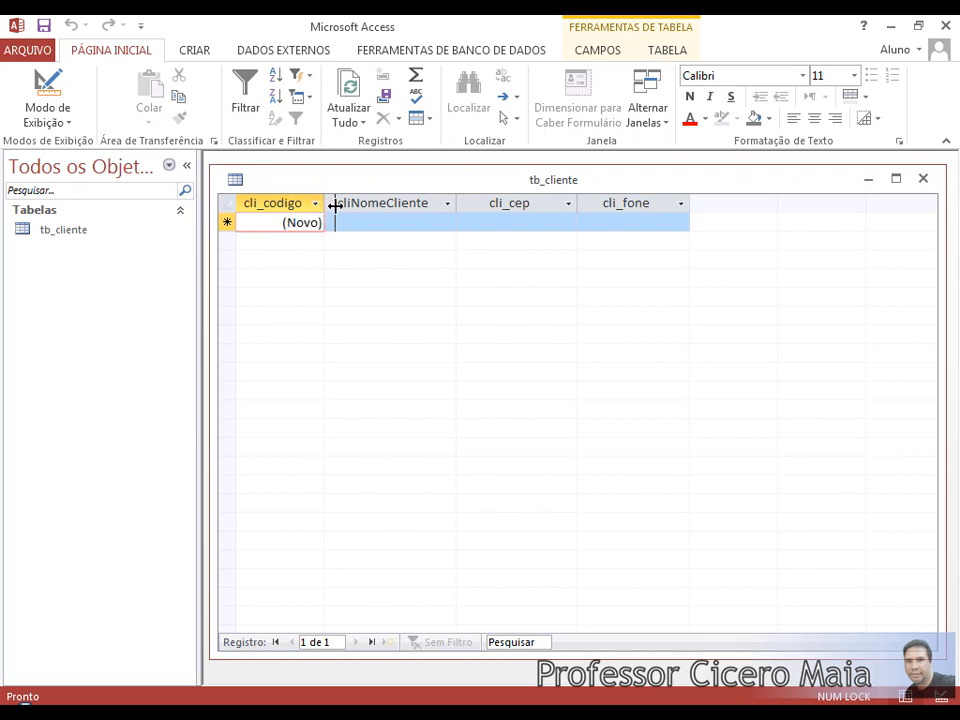
left_click_drag(335, 205, 337, 205)
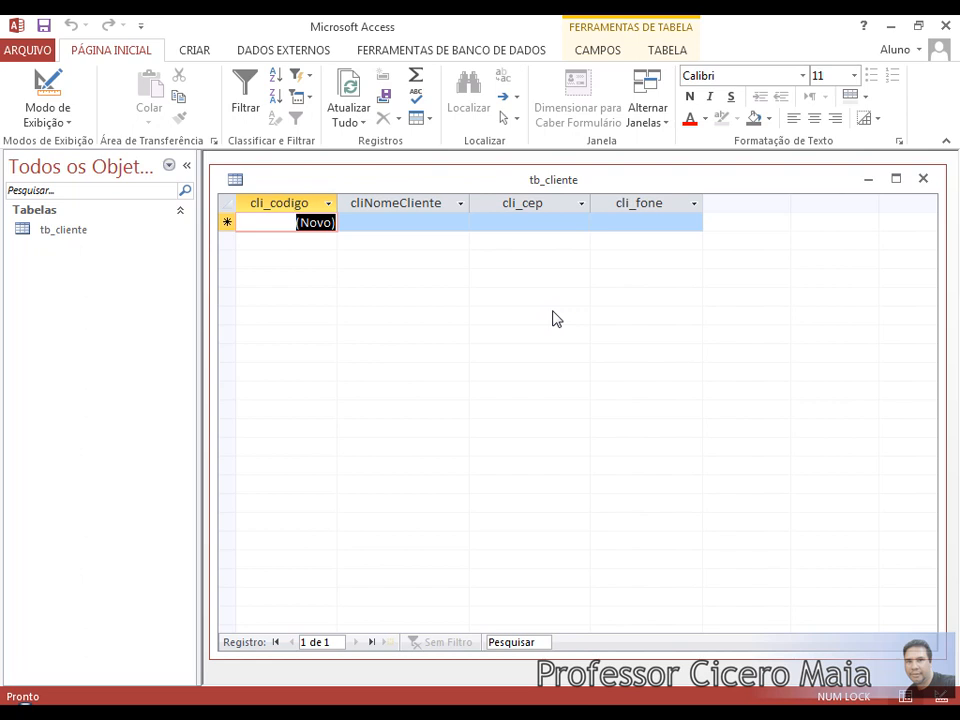
left_click(441, 221)
left_click(506, 227)
left_click(660, 220)
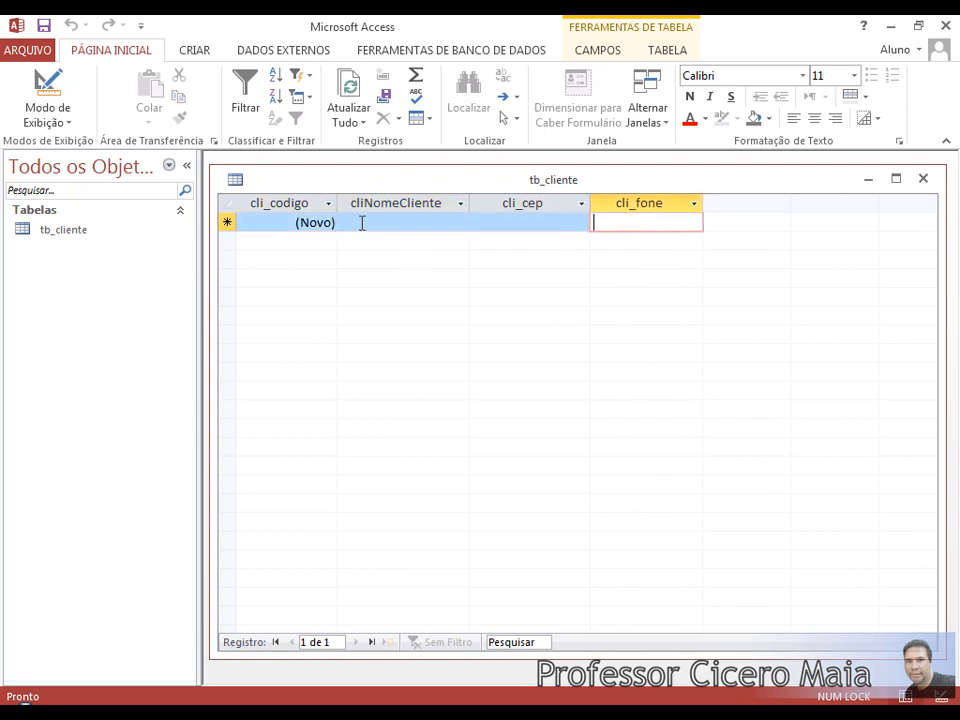
left_click(362, 221)
left_click_drag(421, 223, 465, 305)
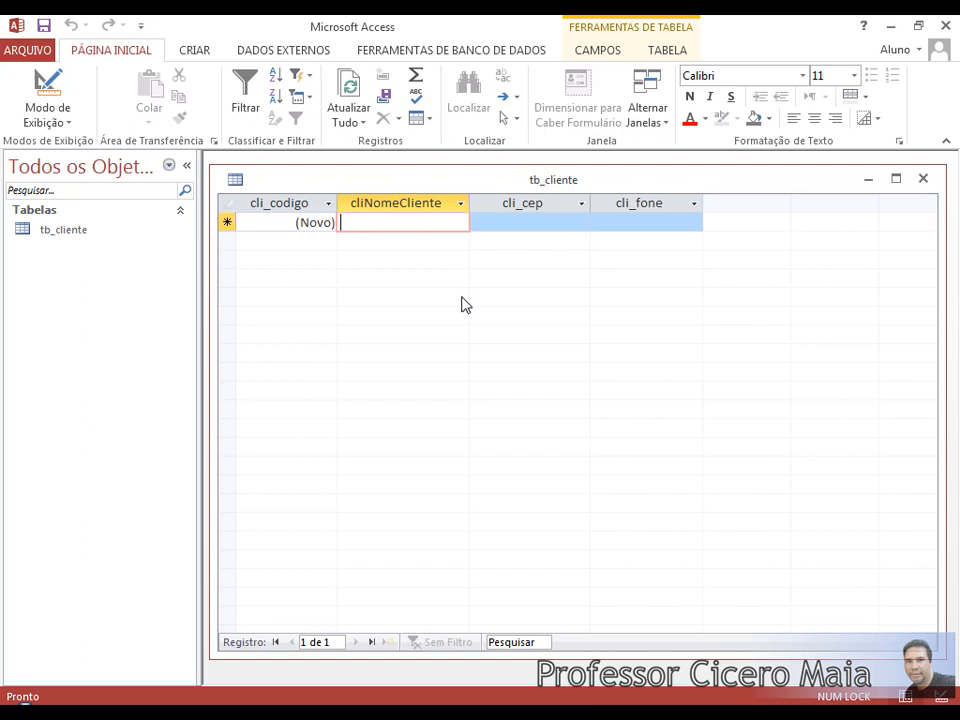
Enter the customer's full name in cliNomeCliente and save record 1 with cli_codigo 1.
type("jao ma")
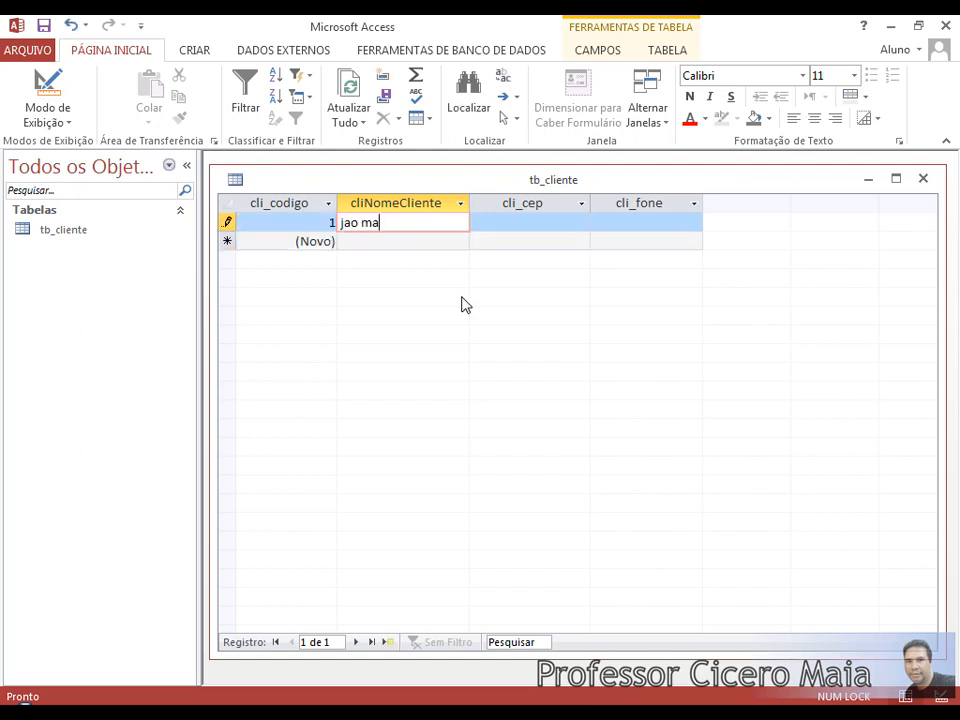
type("ria pe de feijao")
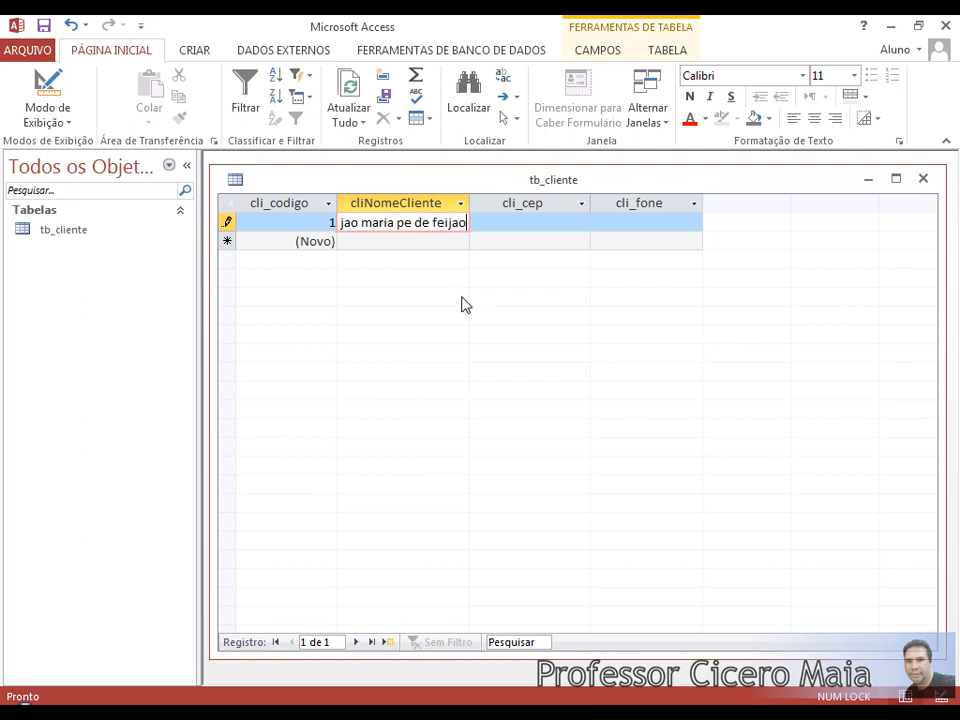
key("Tab")
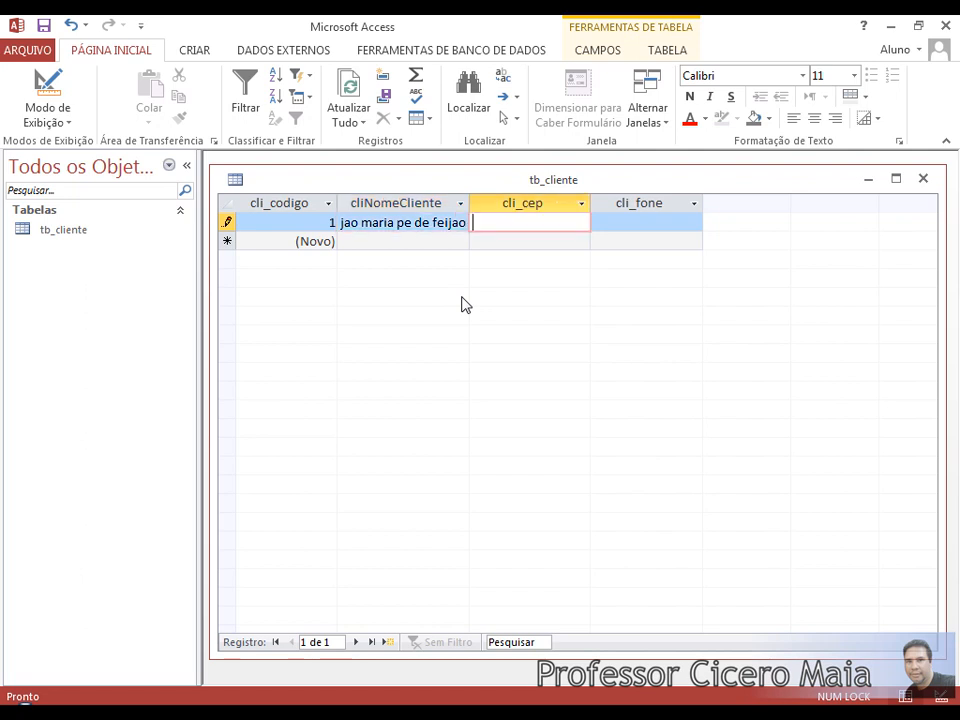
key("shift+Tab")
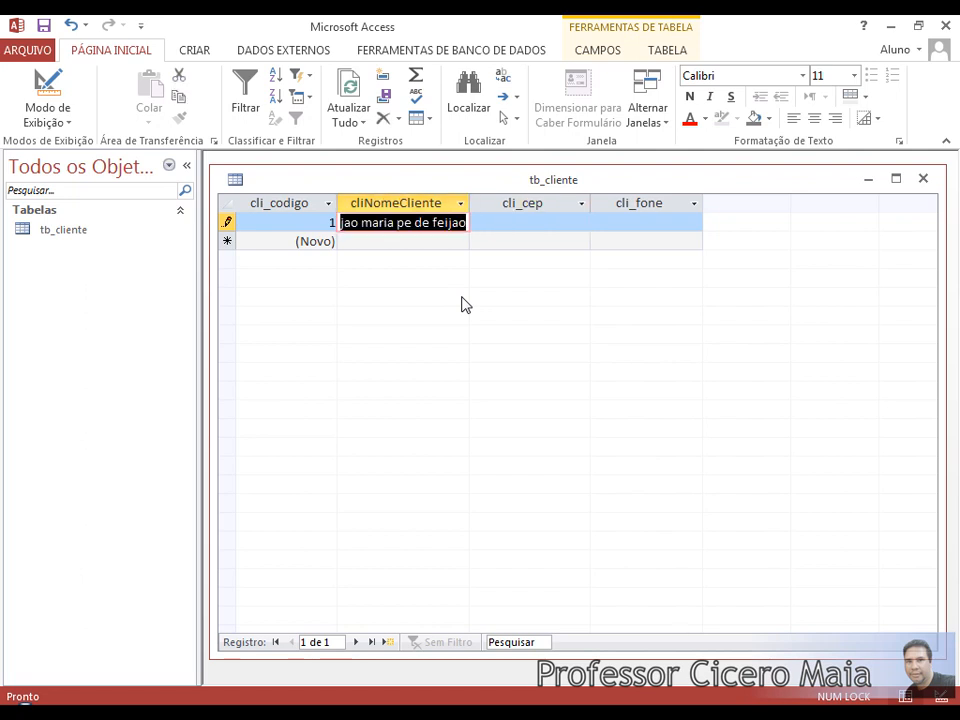
key("shift+Tab")
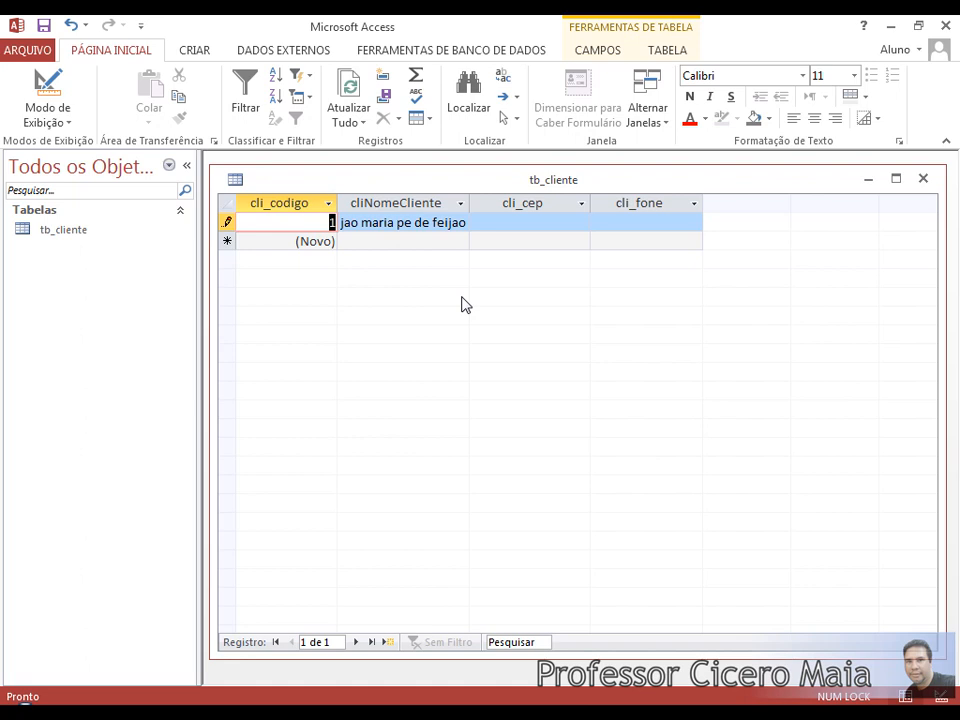
key("Down")
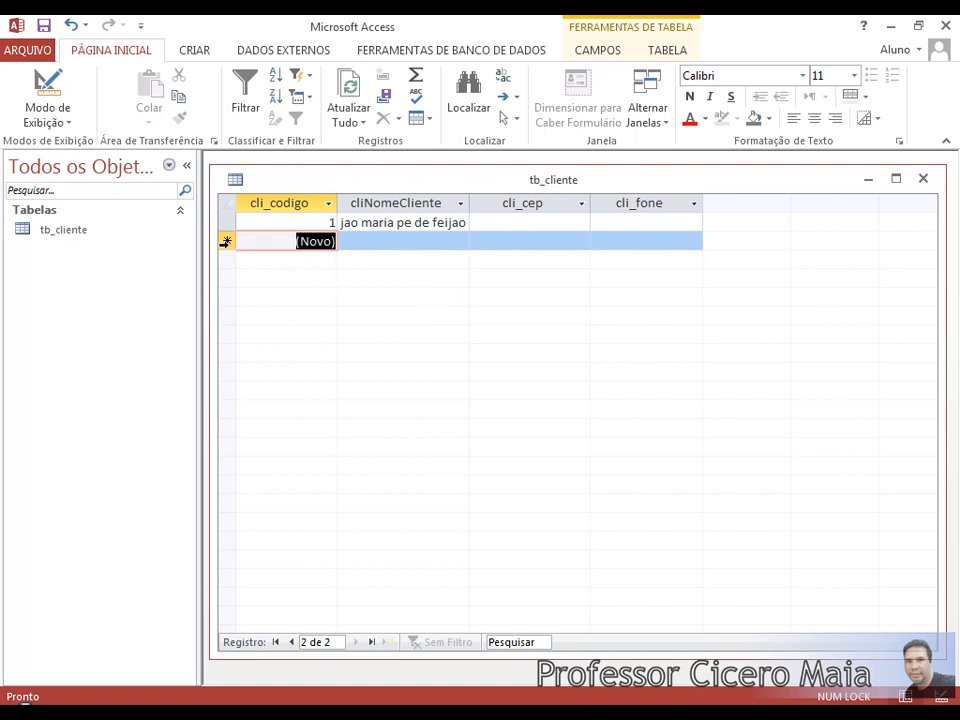
left_click(388, 223)
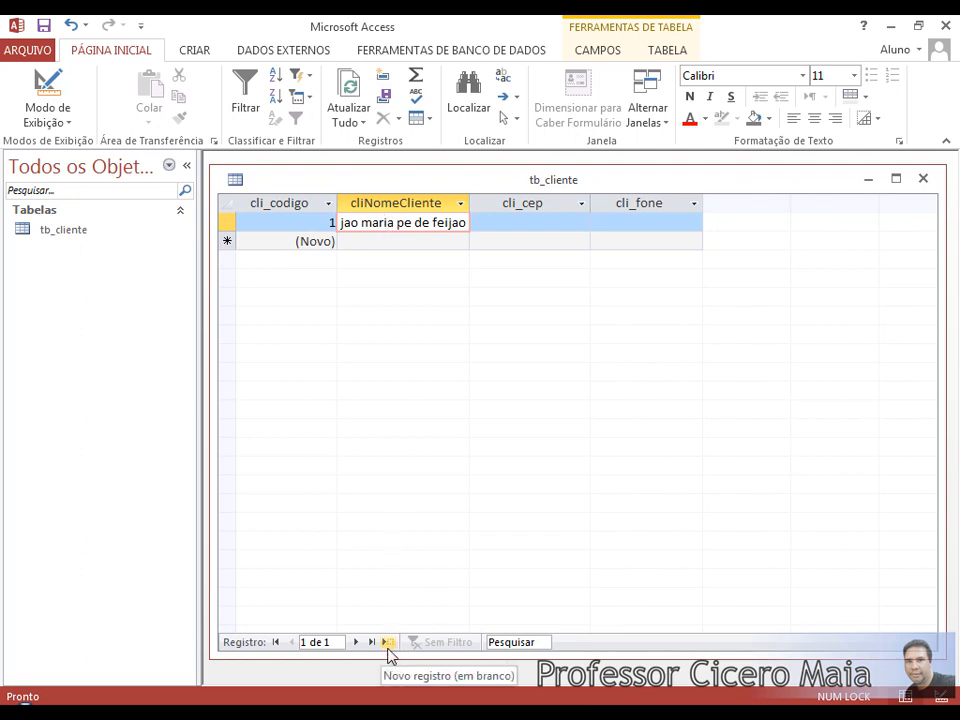
left_click(516, 220)
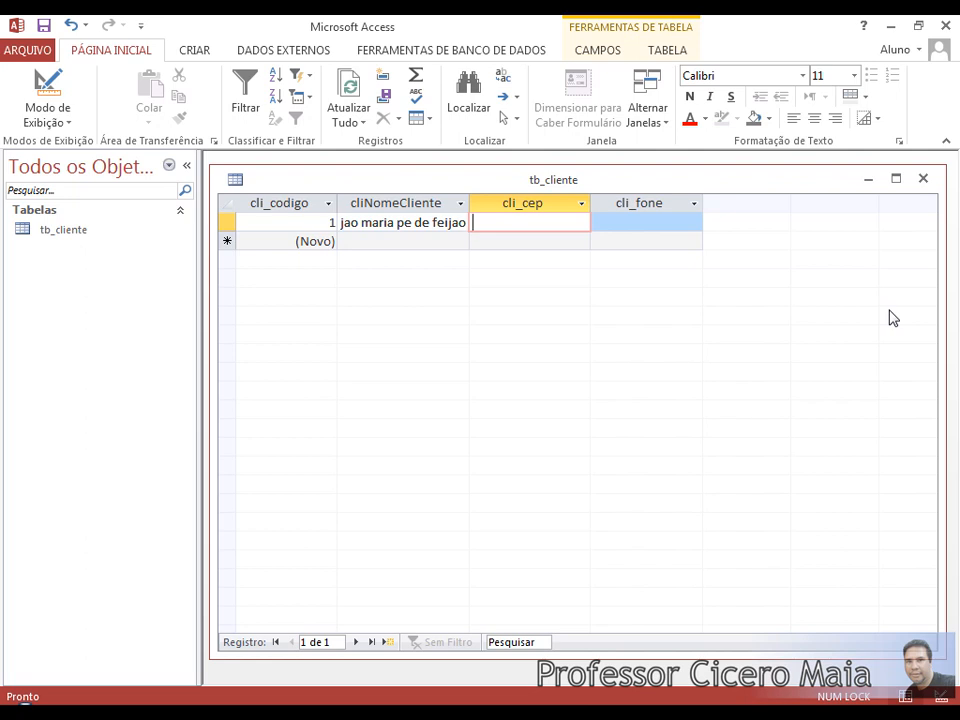
Fill record 1's cli_cep with a postal code in 00.000-000 format.
type("60.123-456")
key("Tab")
key("shift+Tab")
key("Tab")
key("shift+Tab")
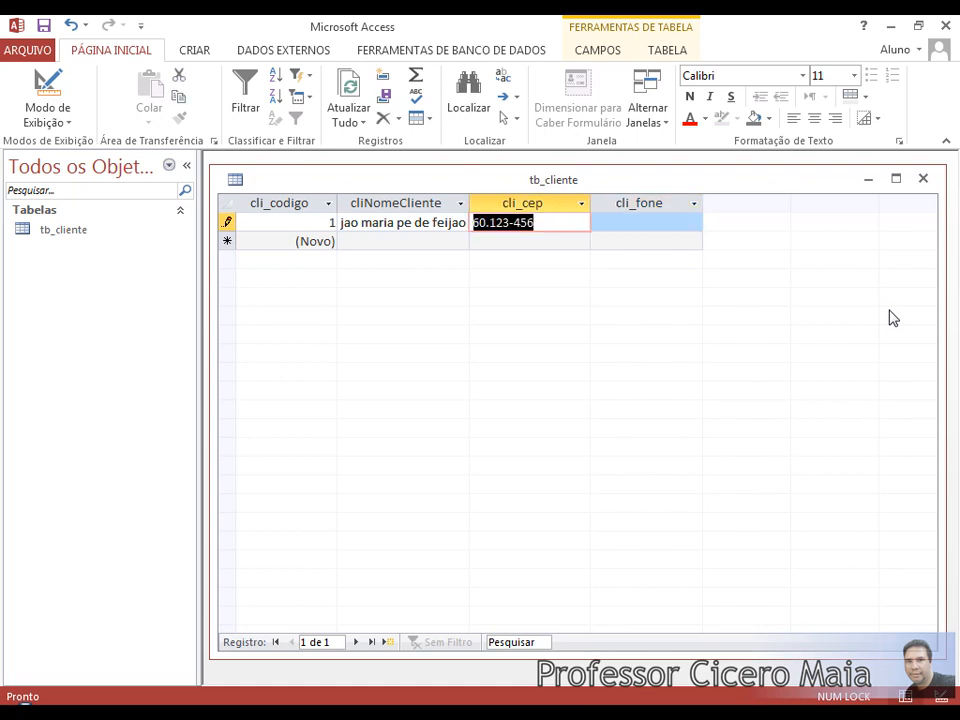
key("Tab")
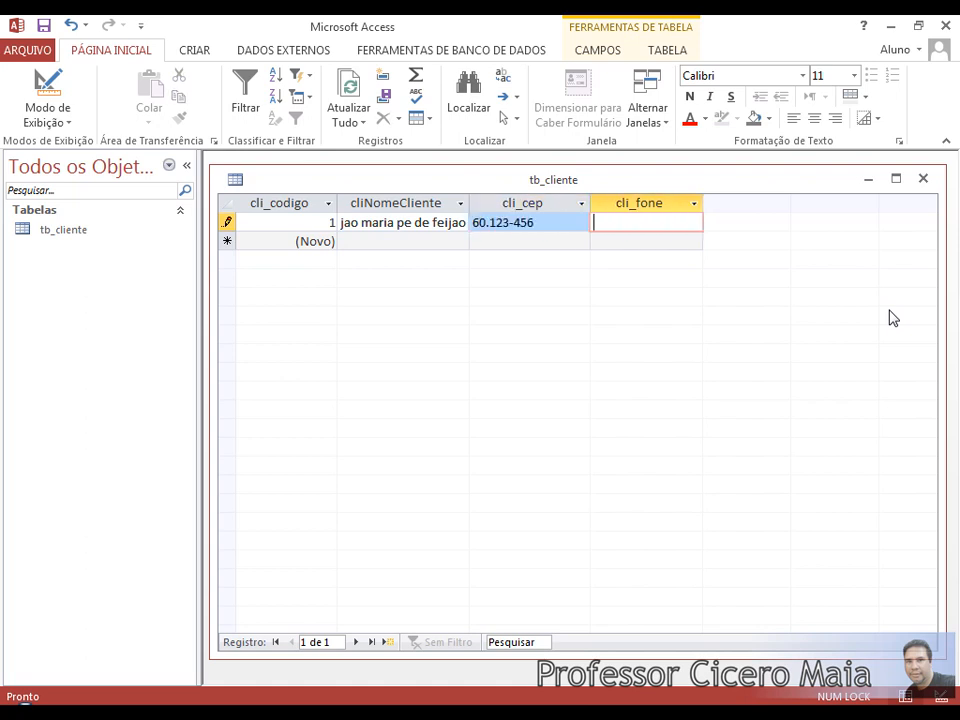
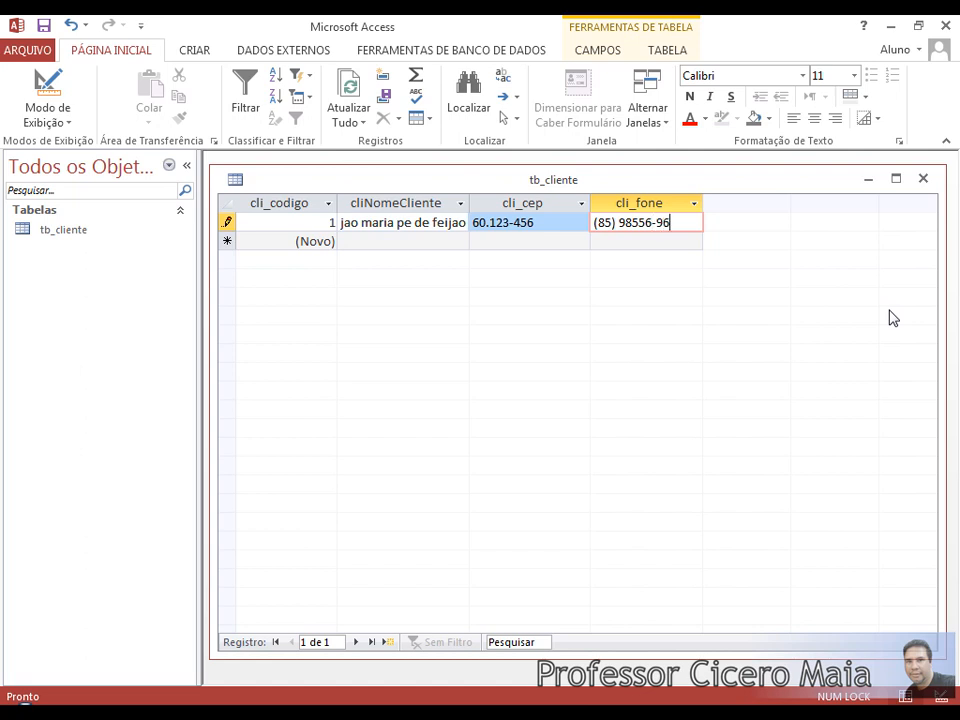
key("Escape")
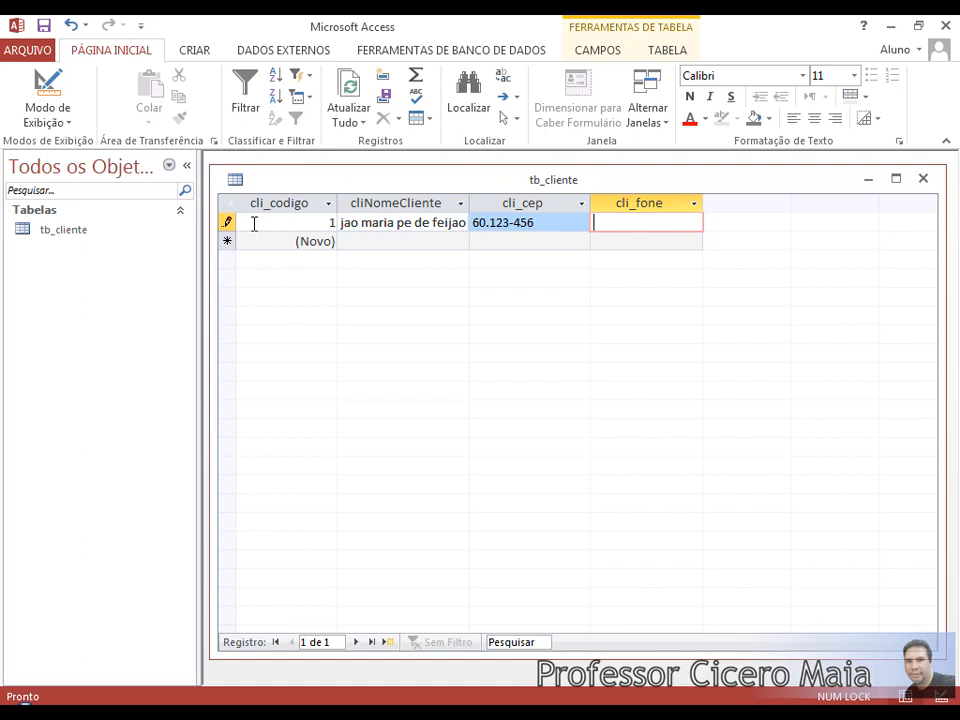
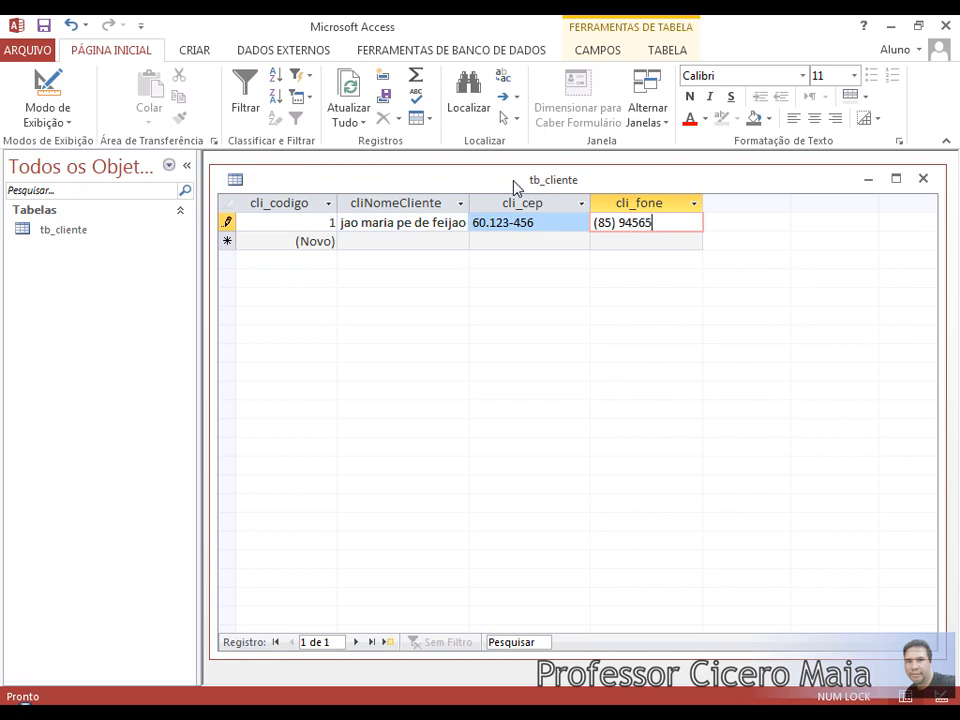
Enter the customer's phone number in cli_fone and save record 1.
key("Down")
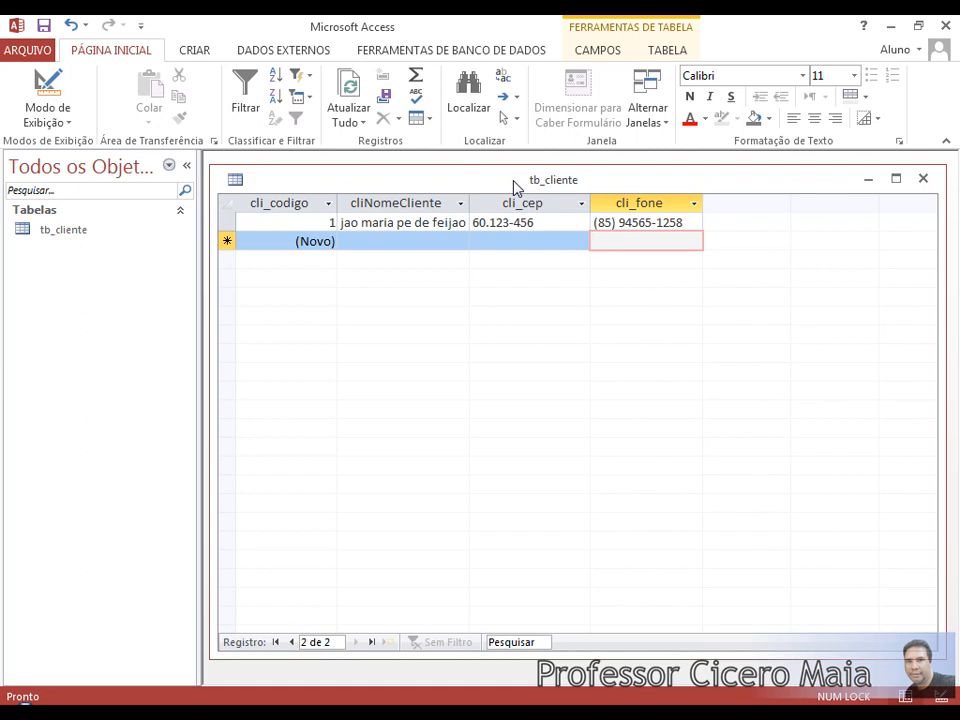
key("Up")
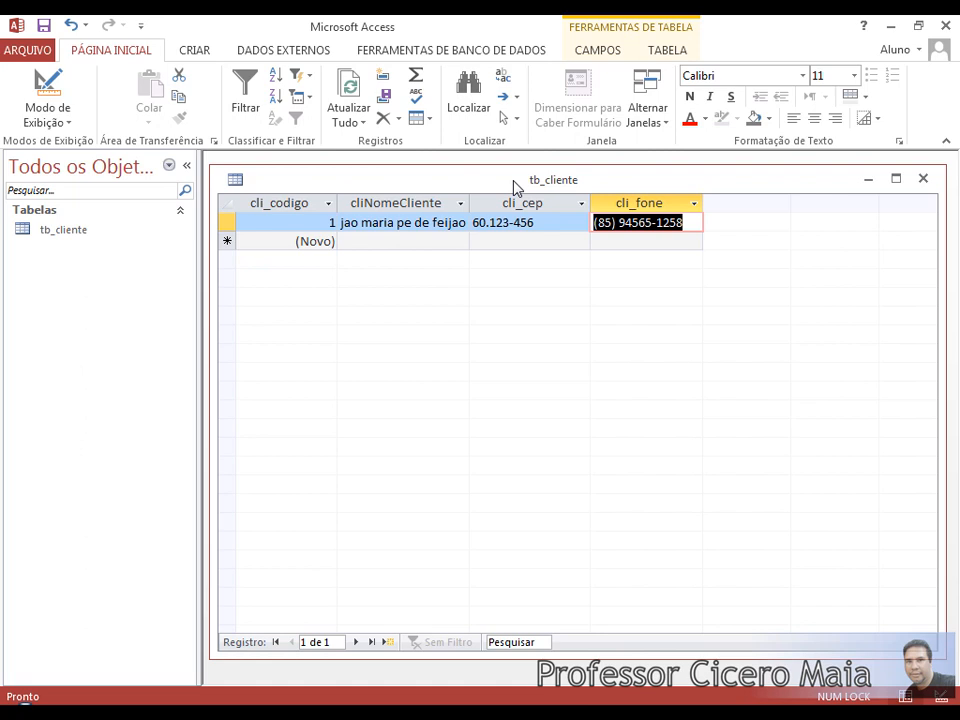
key("Down")
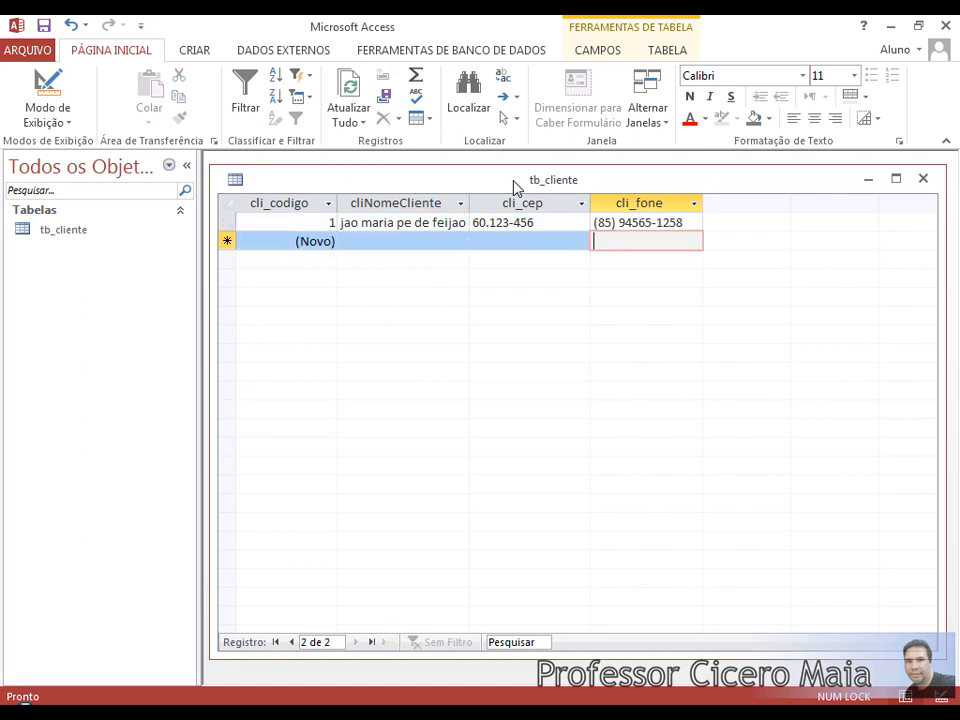
key("Up")
key("Down")
Close tb_cliente, saving its layout changes.
left_click(924, 180)
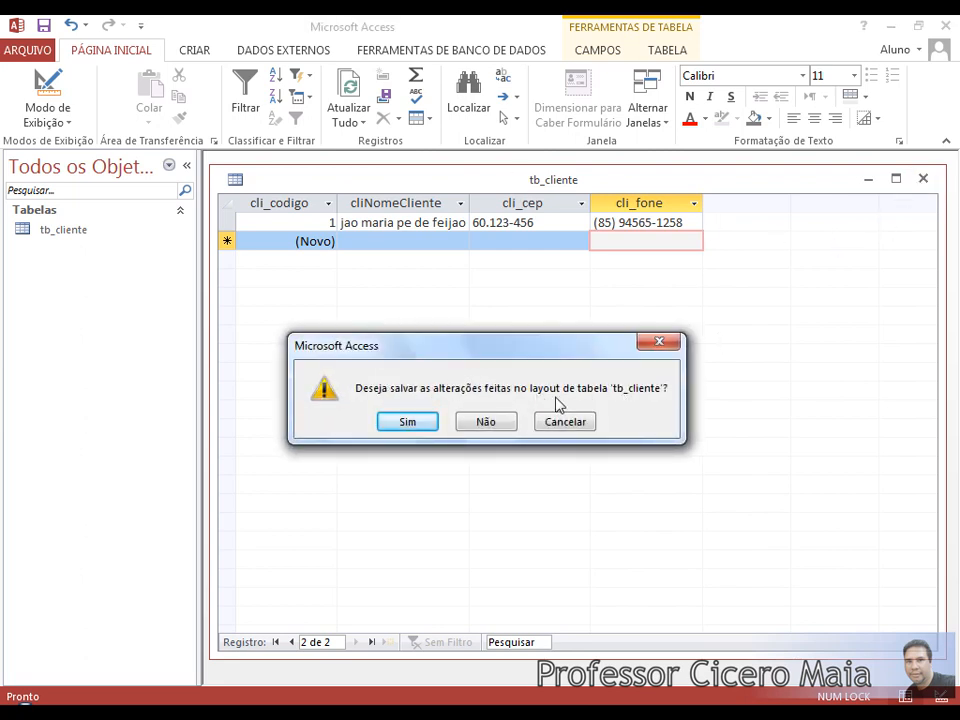
left_click(409, 421)
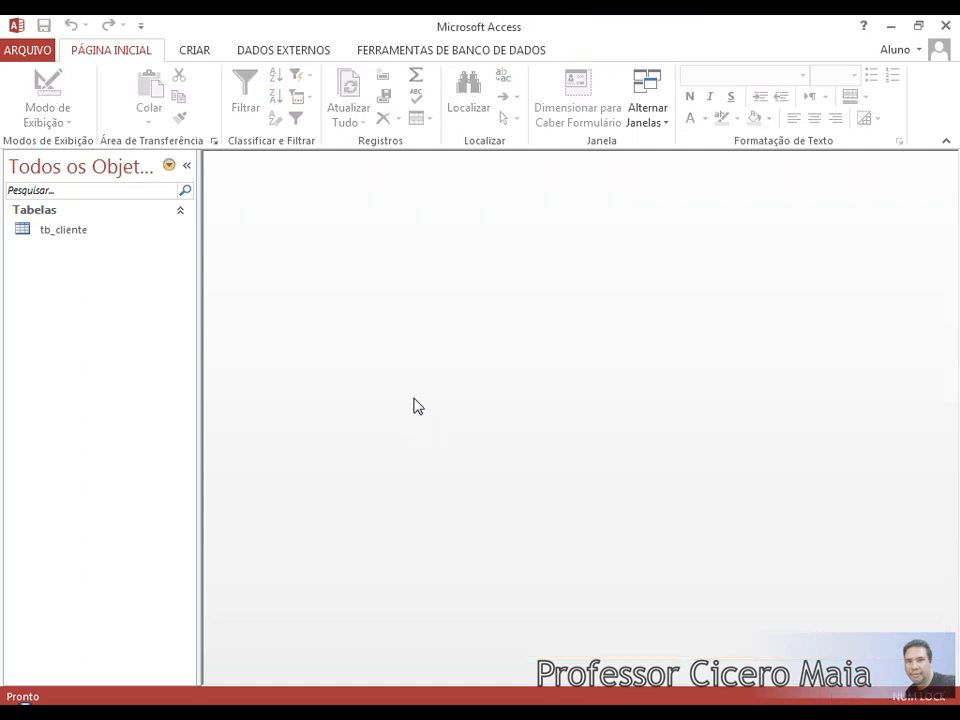
left_click_drag(196, 279, 114, 290)
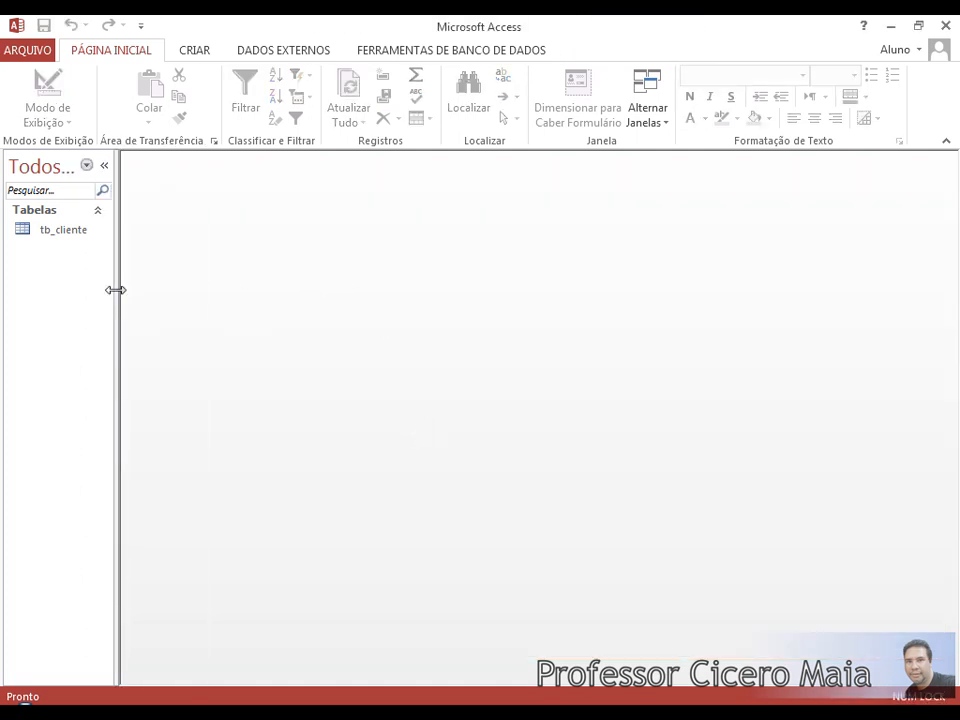
Reopen tb_cliente from the navigation pane and resize and reposition its datasheet window.
left_click(66, 236)
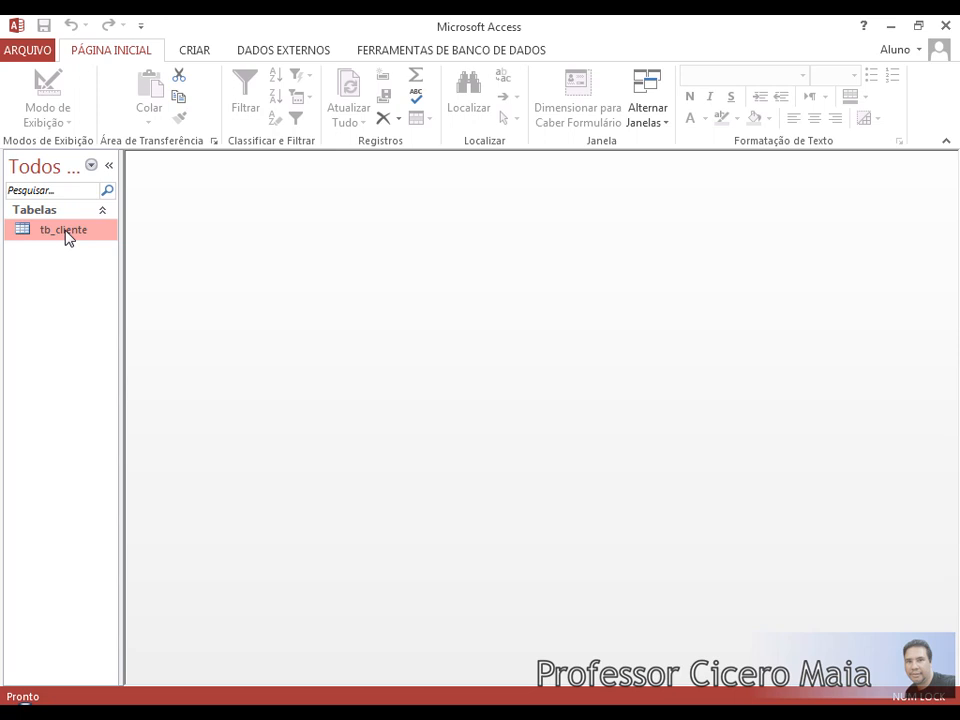
double_click(69, 236)
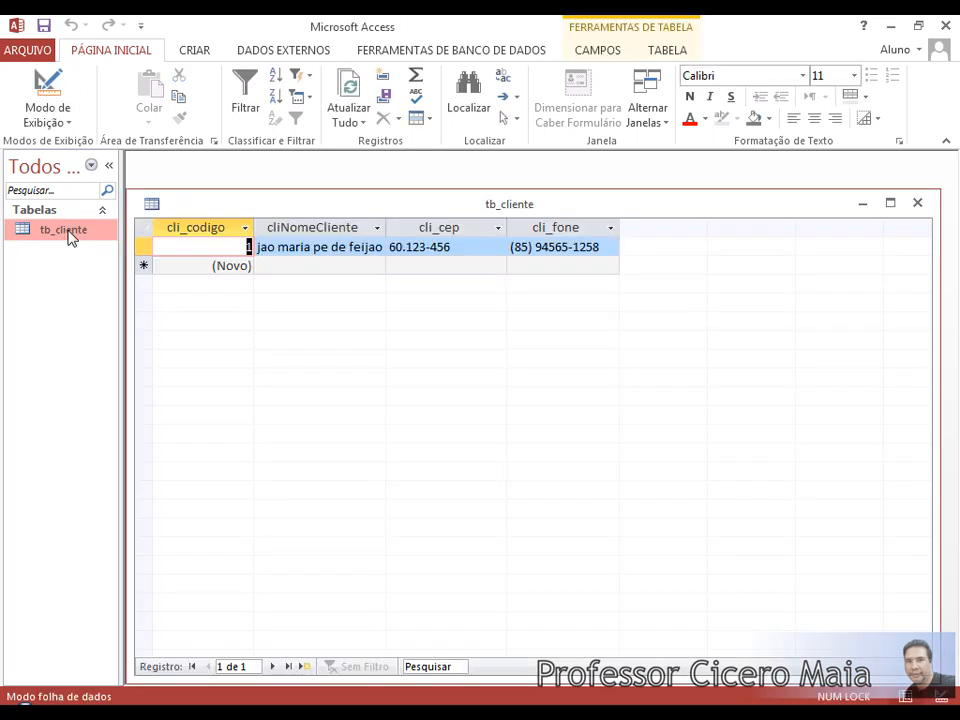
left_click_drag(939, 190, 659, 189)
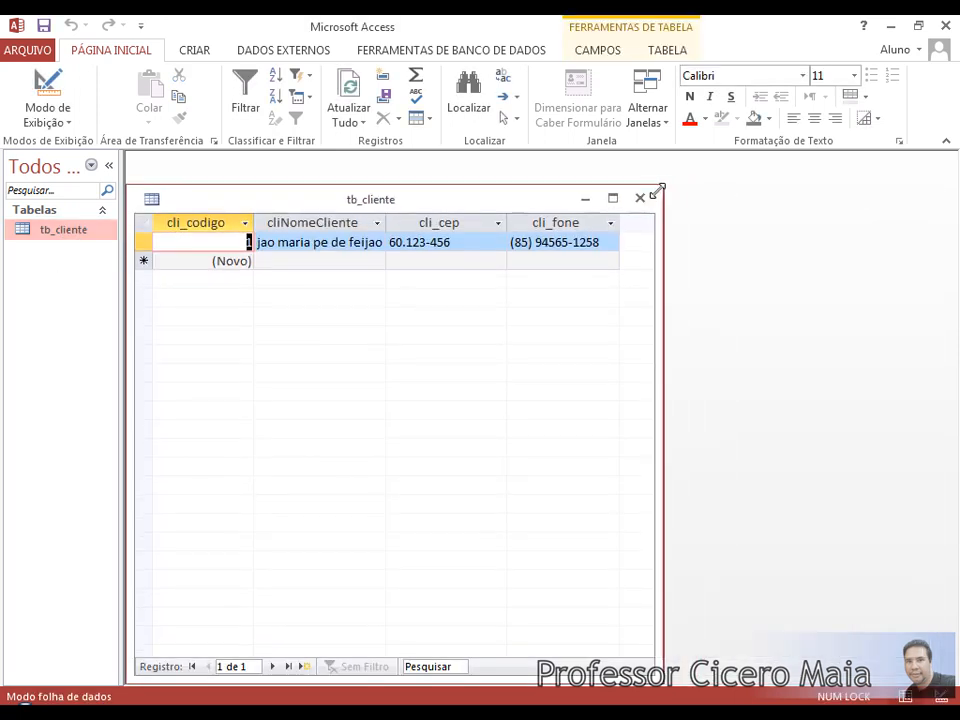
left_click_drag(516, 201, 626, 186)
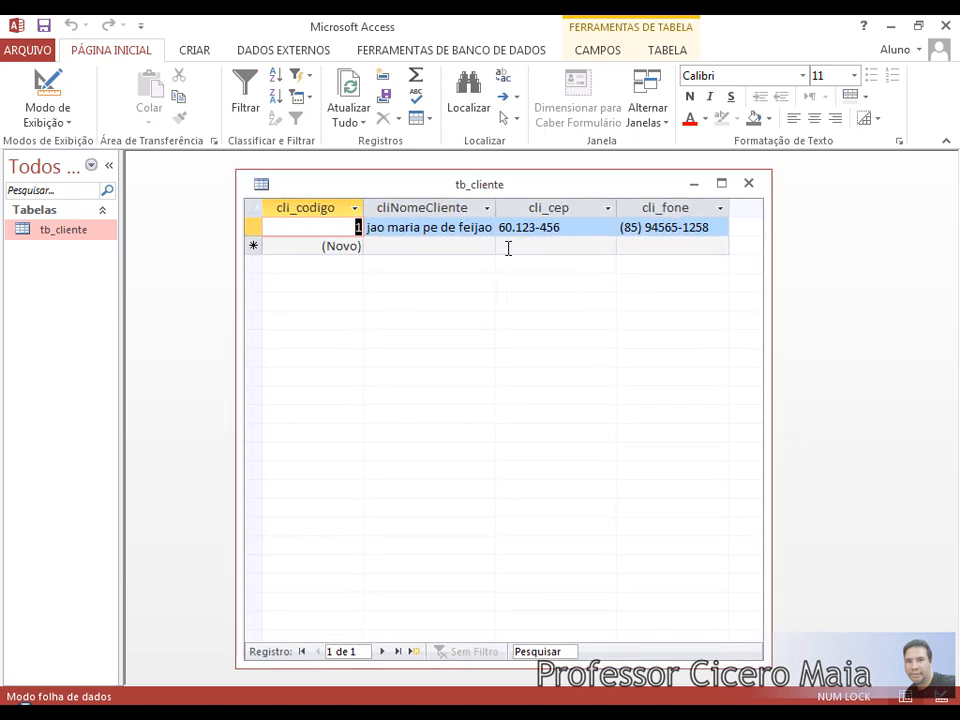
left_click_drag(575, 192, 574, 182)
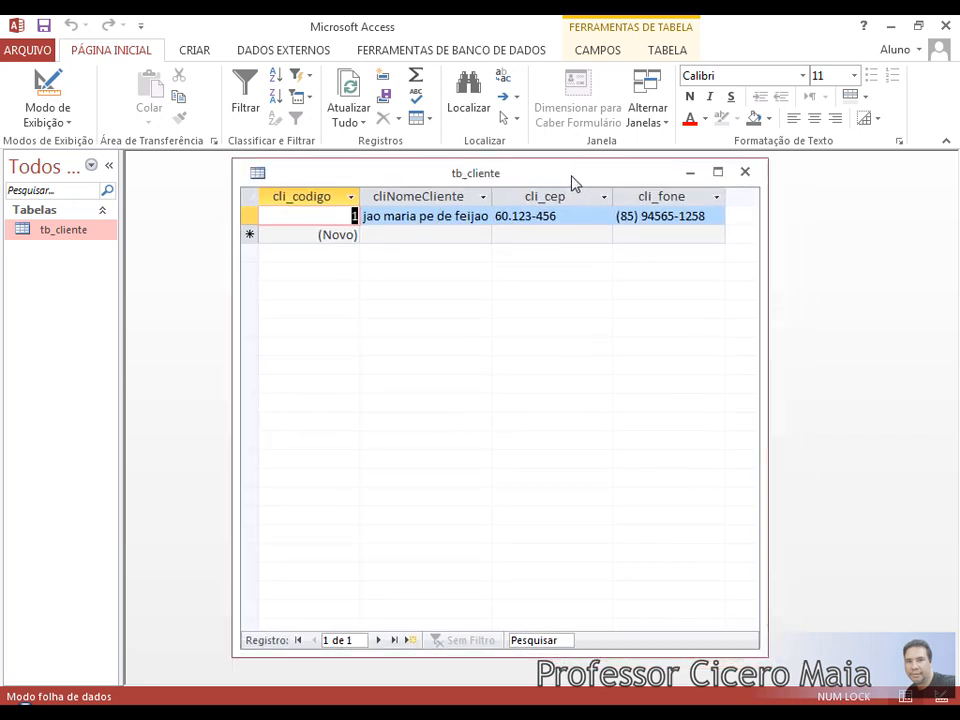
Switch tb_cliente to Modo Design and select cli_fone to view its field size of 255.
right_click(520, 174)
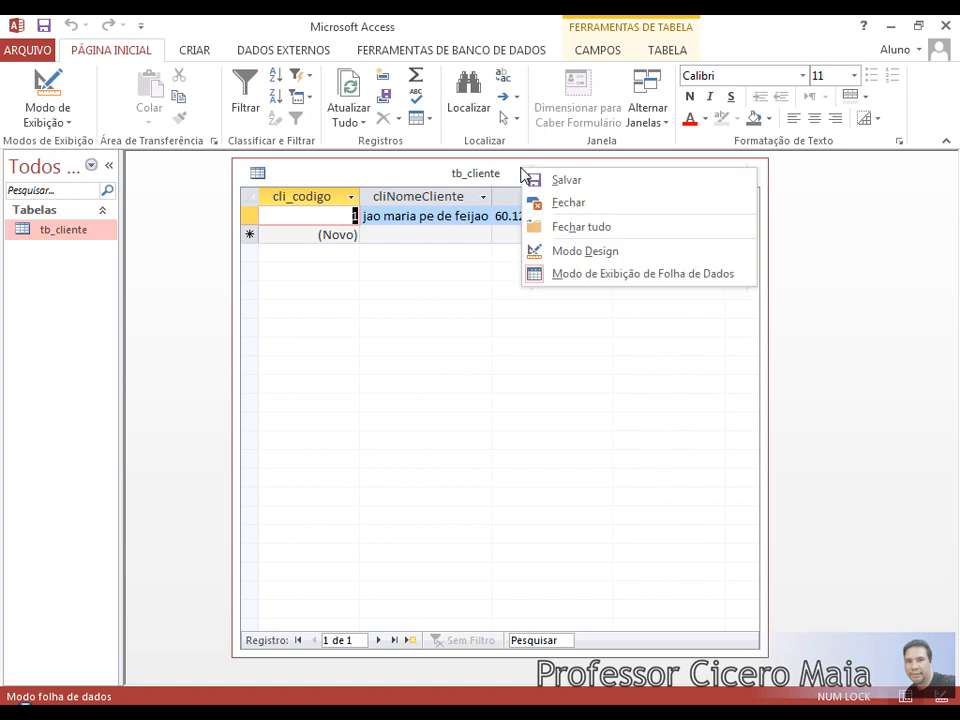
left_click(625, 254)
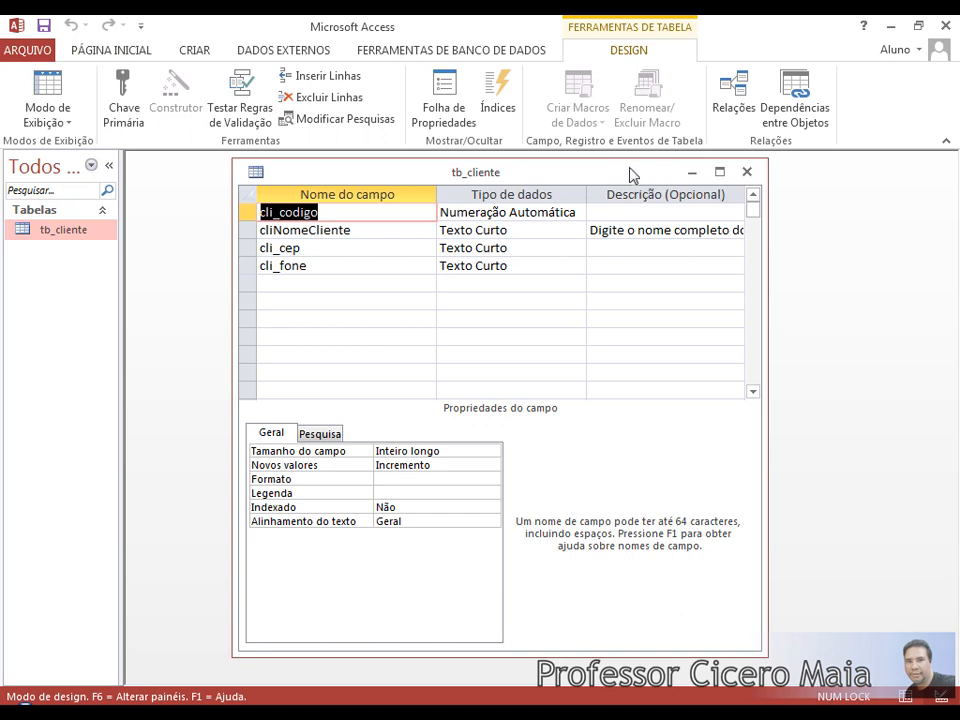
left_click_drag(632, 174, 605, 175)
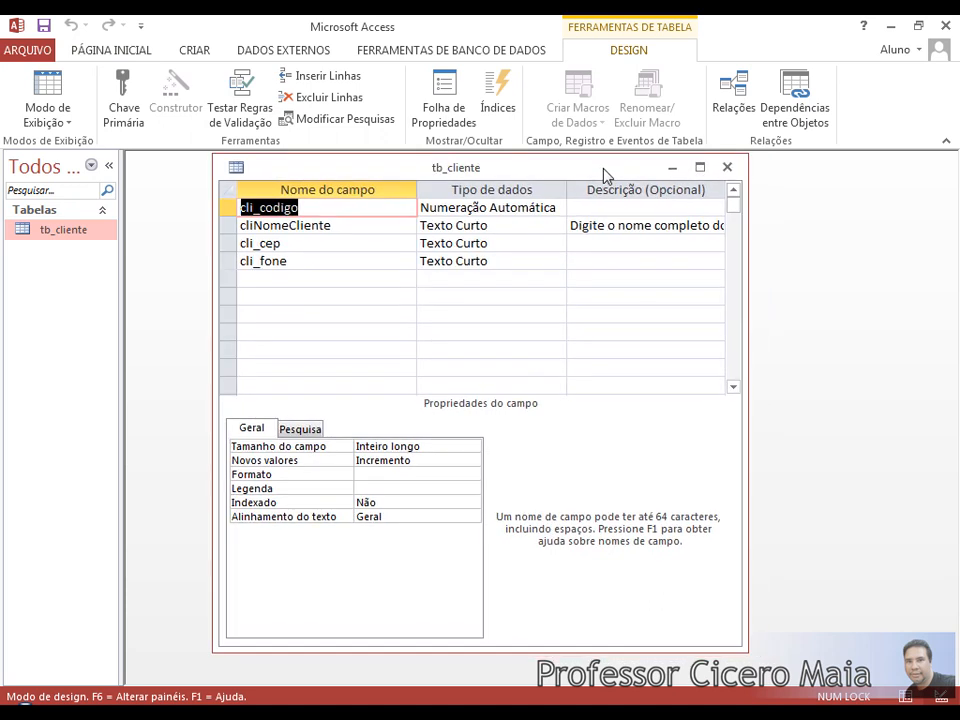
left_click(312, 262)
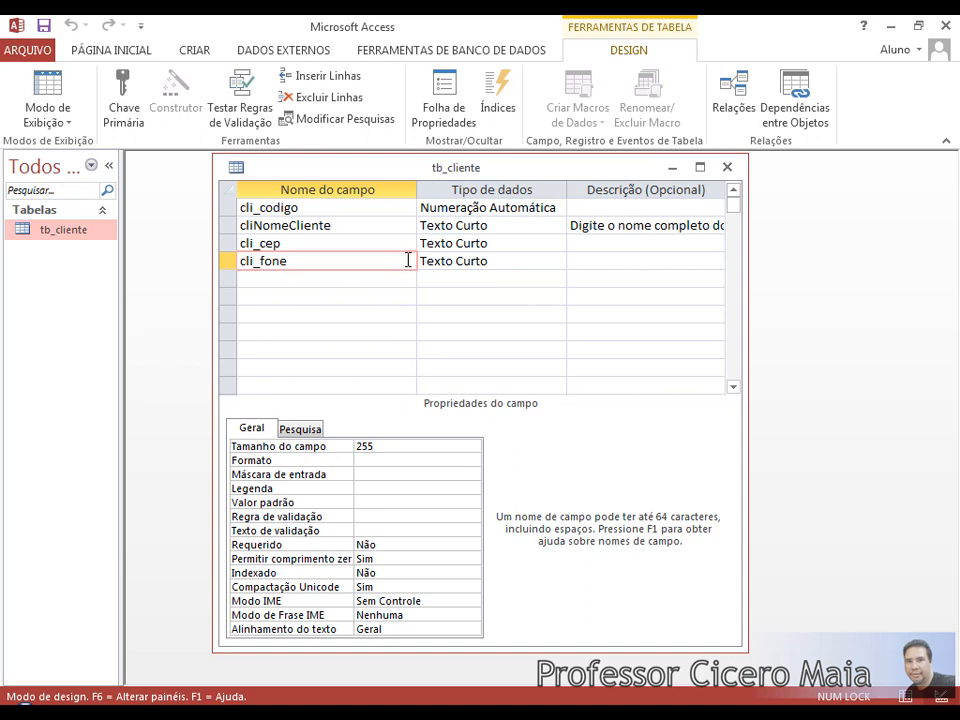
left_click(510, 261)
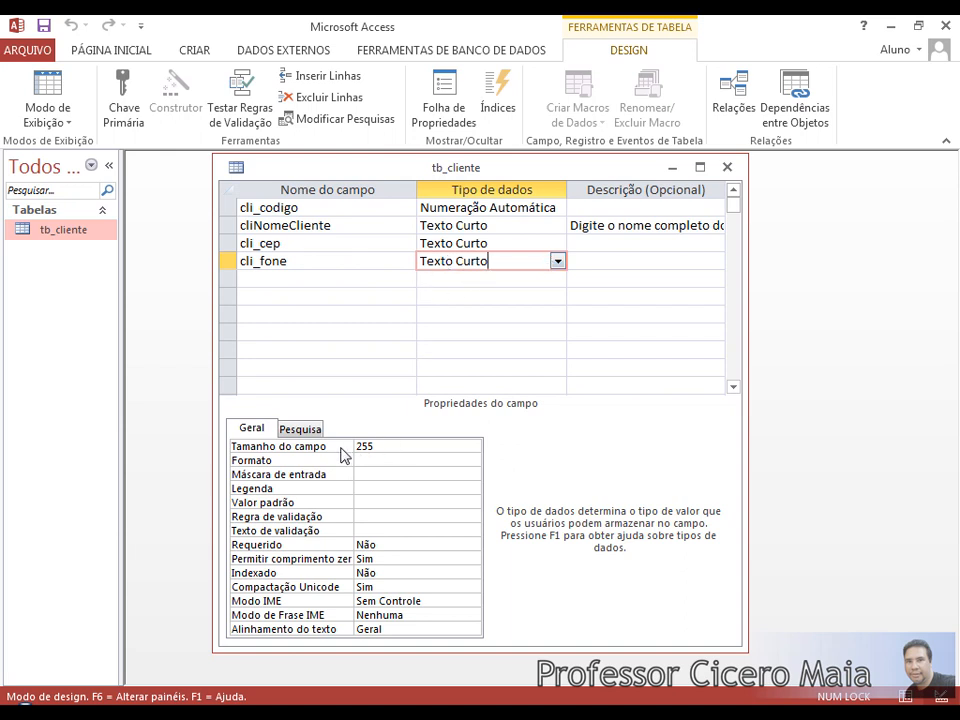
left_click_drag(743, 411, 820, 414)
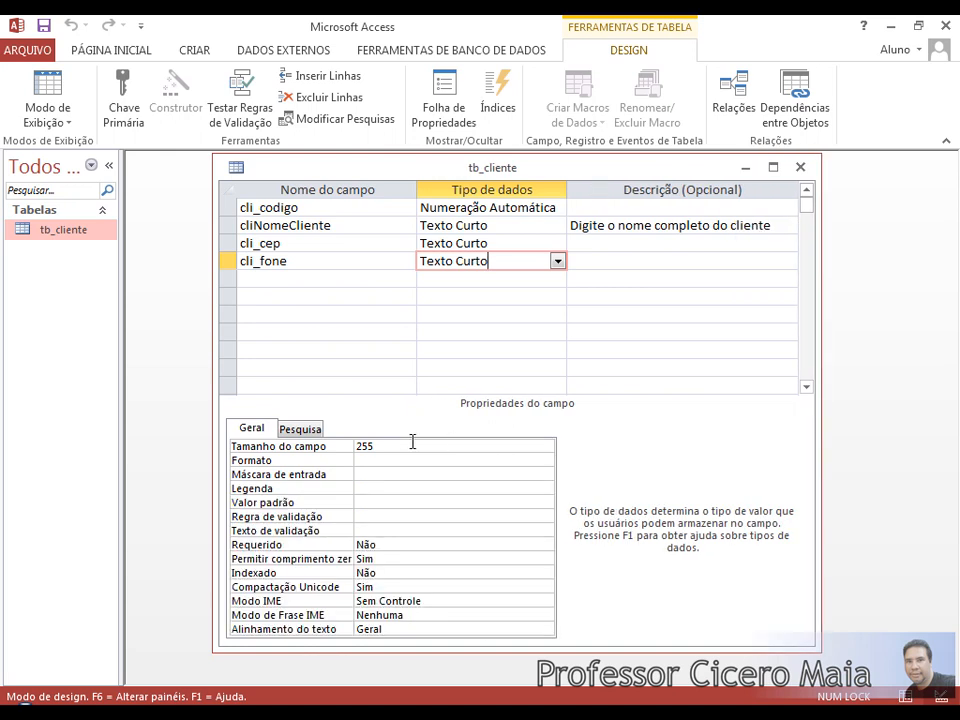
left_click(386, 446)
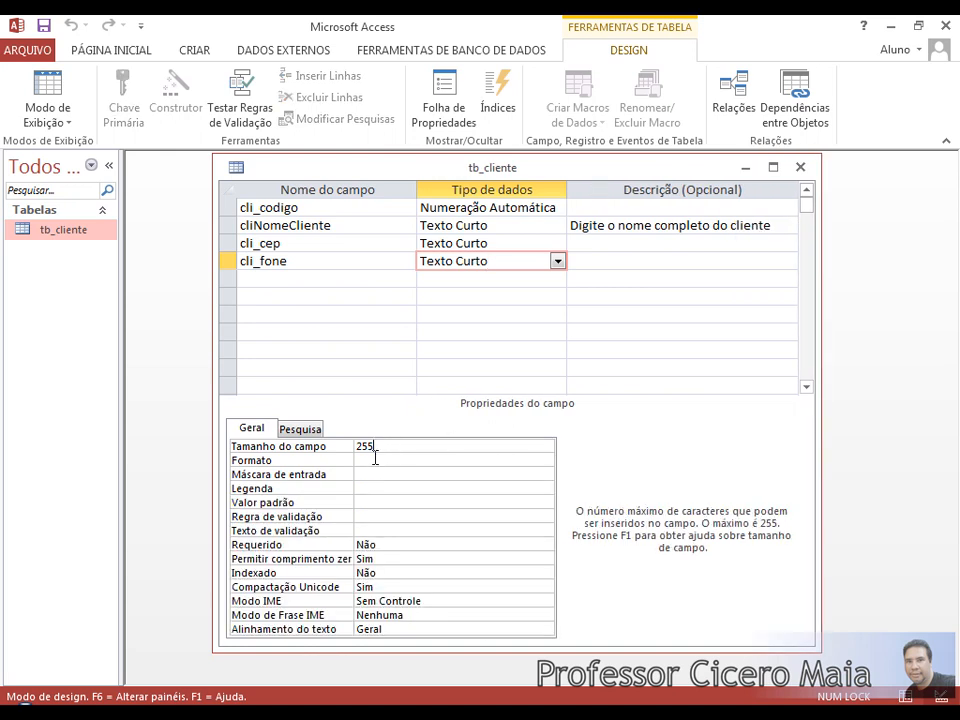
left_click(375, 459)
Begin cli_fone's Máscara de entrada with an opening parenthesis.
left_click(379, 472)
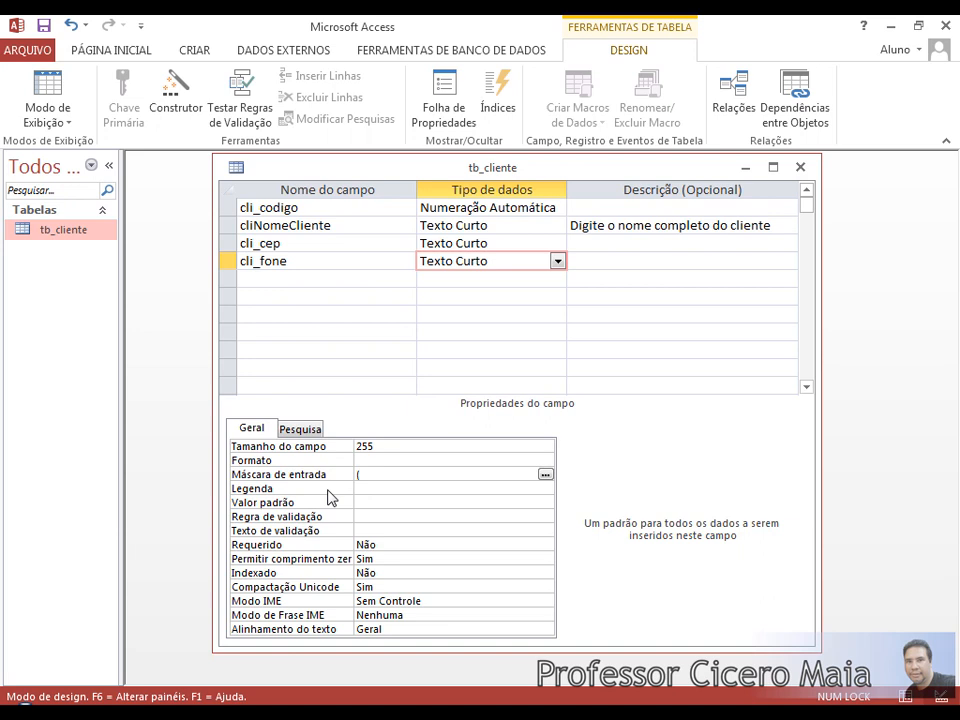
type("99")
key("BackSpace")
key("BackSpace")
type("99")
type(")")
type("9")
type("9999")
type("-")
type("9999")
key("Return")
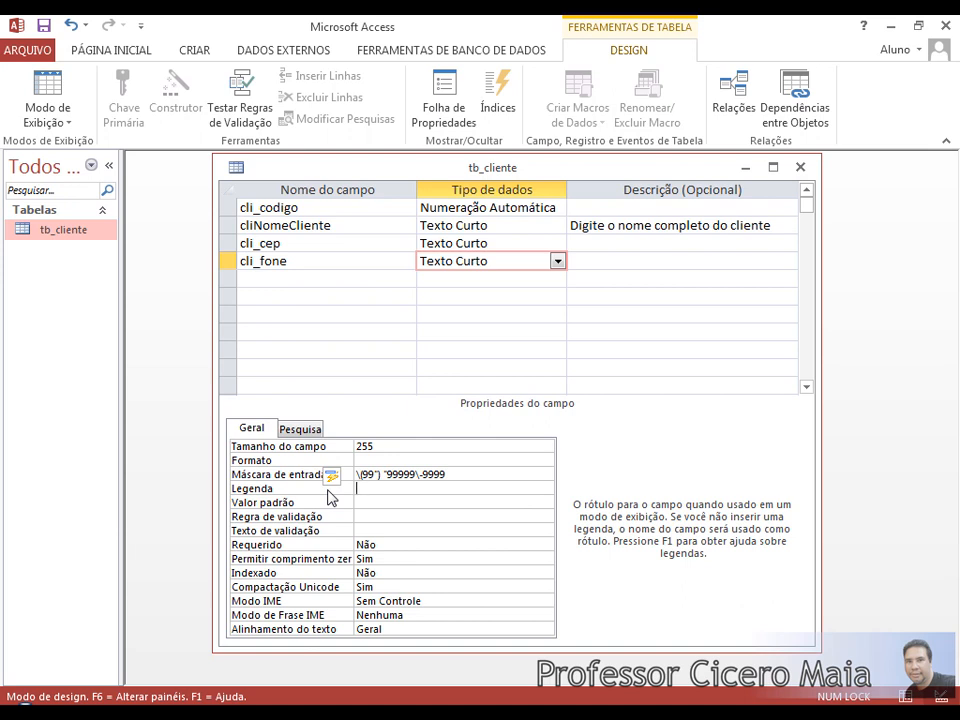
Select cli_fone's Tamanho do campo value of 255 for editing.
key("Up")
key("Up")
key("Up")
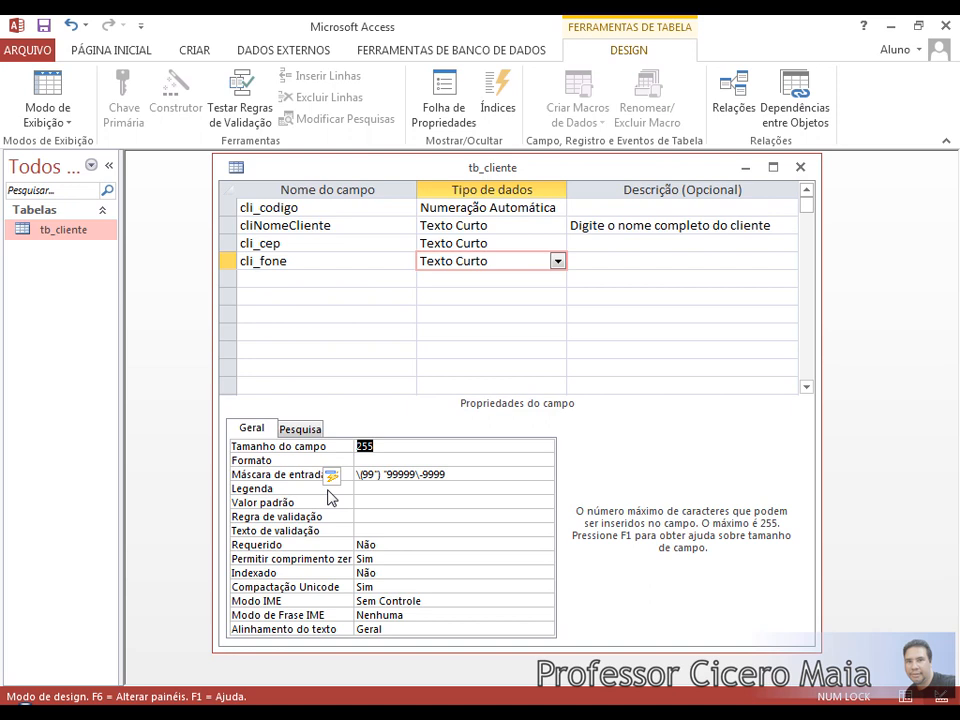
Change cli_fone's field size from 255 to 20.
type("20")
key("Return")
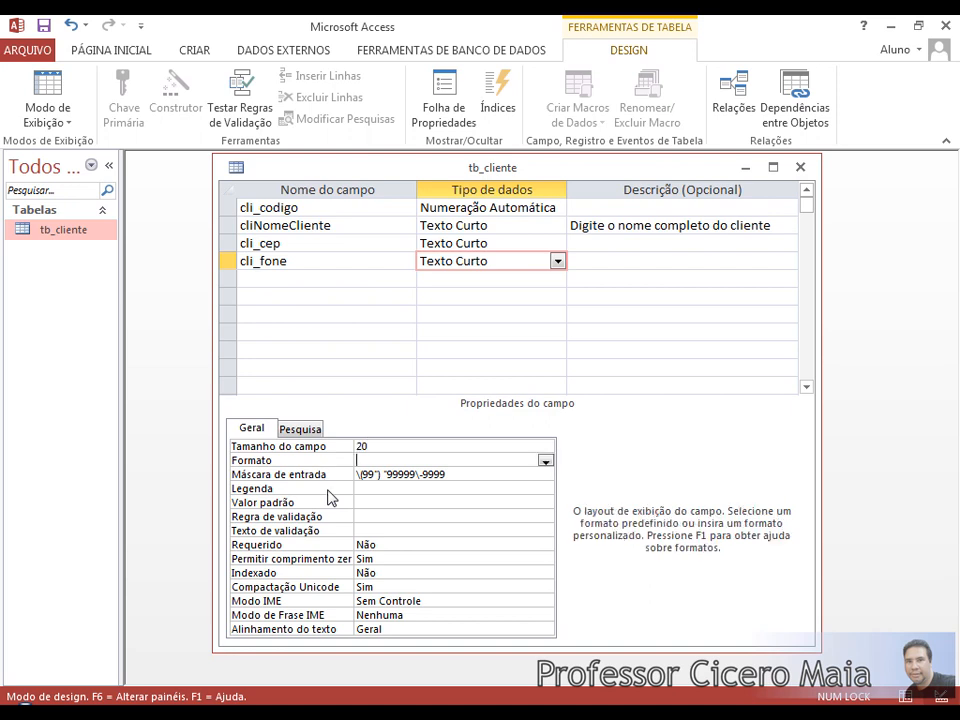